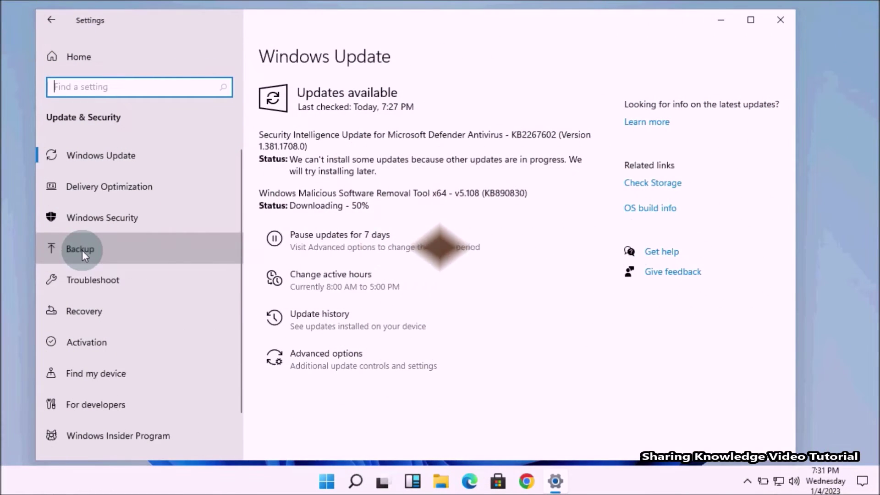
Switch on 'Automatically back up my files' on the Backup page and view More options.
left_click(81, 251)
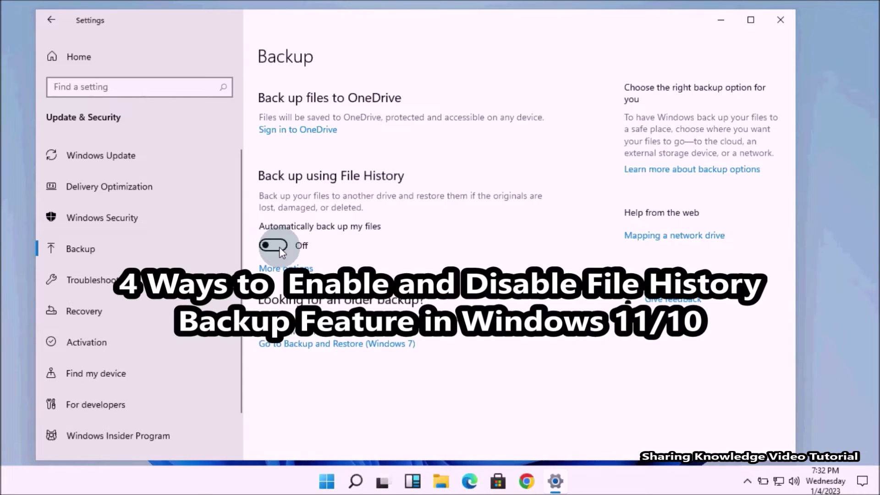
left_click(279, 247)
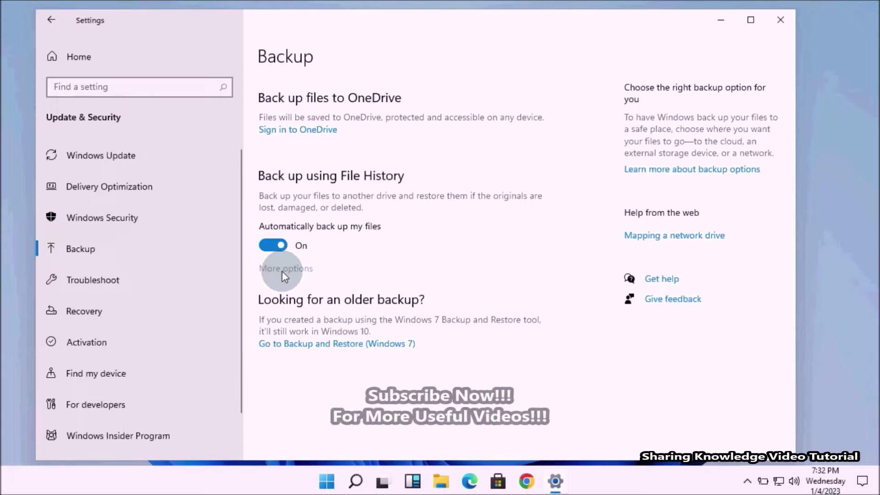
left_click(282, 270)
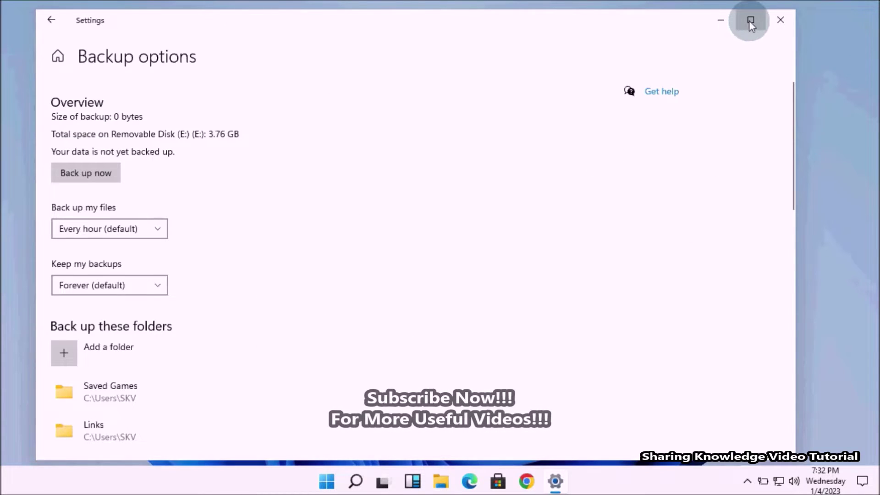
Maximize the window, scroll through the backup options, and return to the Backup page.
left_click(750, 21)
left_click_drag(873, 173, 875, 124)
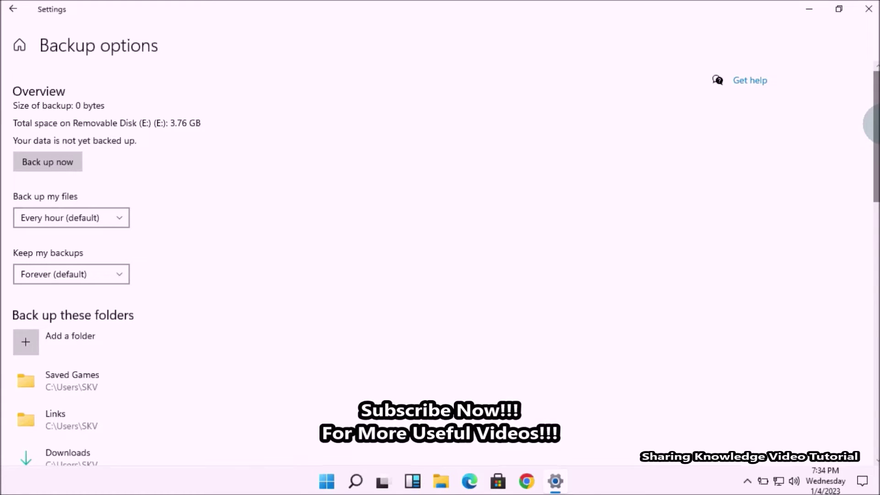
left_click(12, 10)
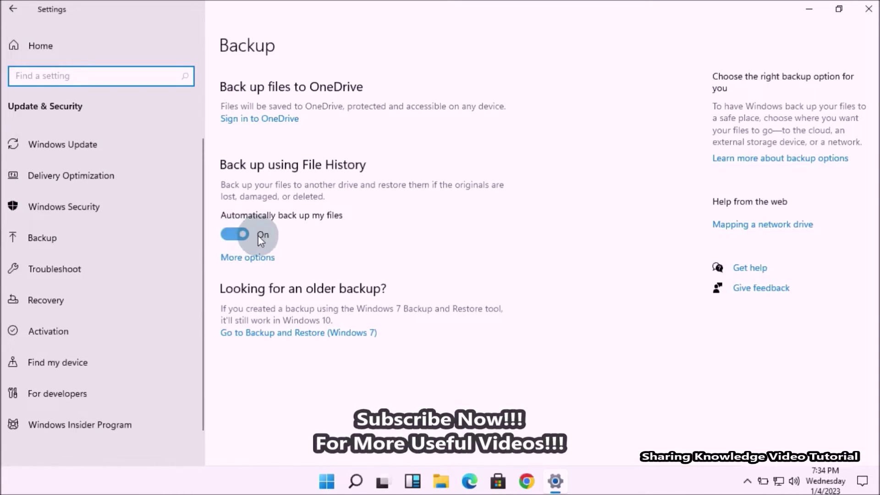
left_click(256, 266)
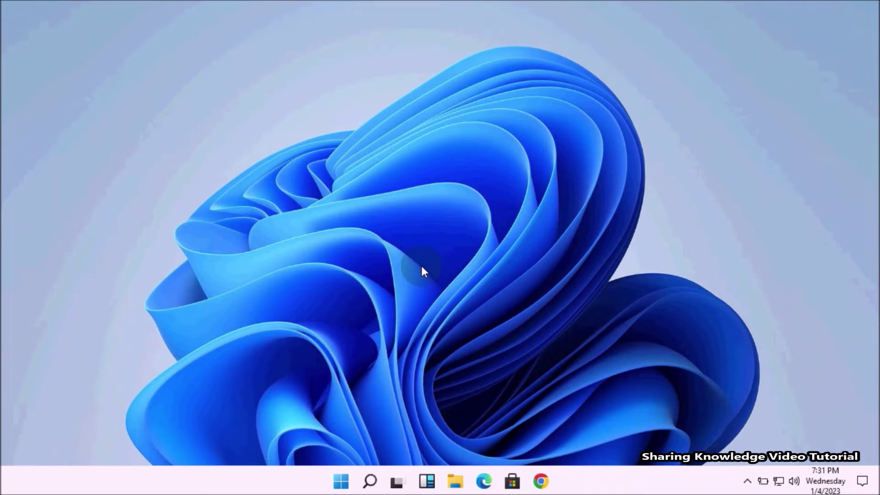
Add Removable Disk (E:) as the File History drive under Update & Security > Backup.
key("super+i")
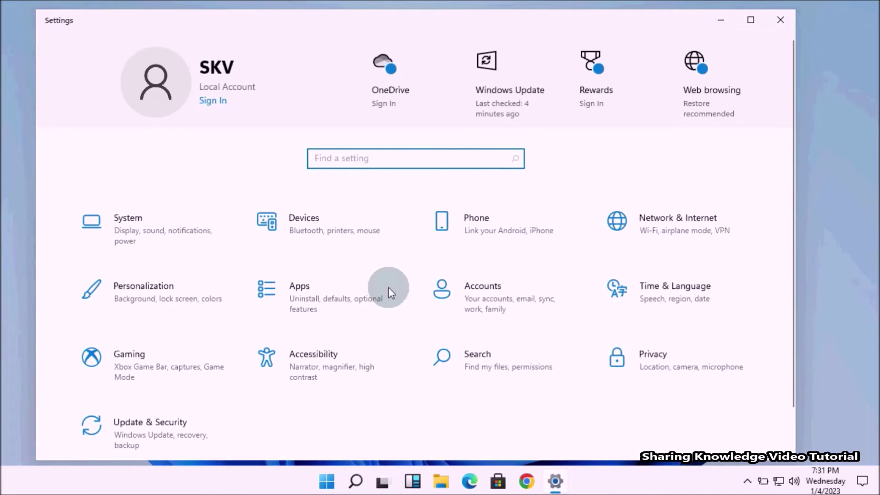
left_click(152, 434)
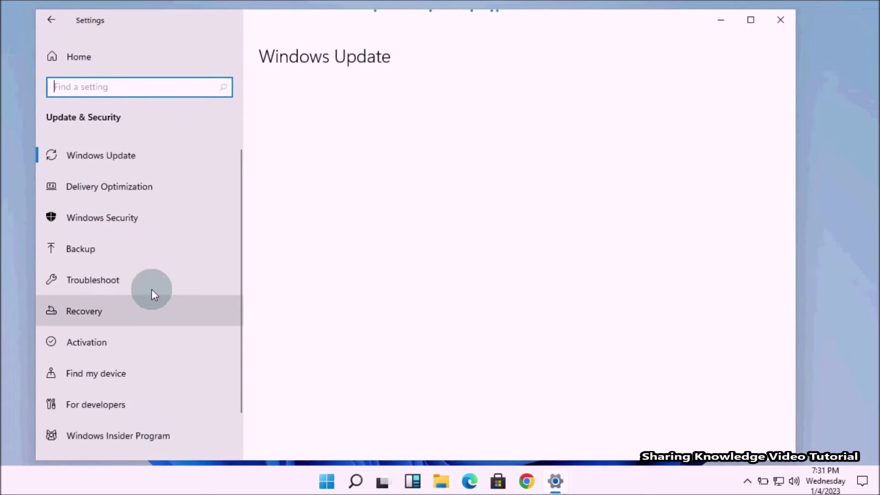
left_click(82, 250)
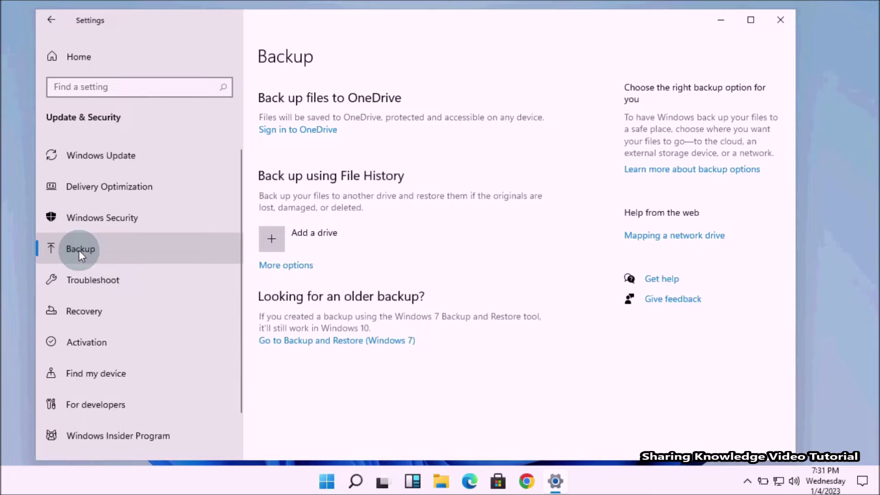
left_click(320, 234)
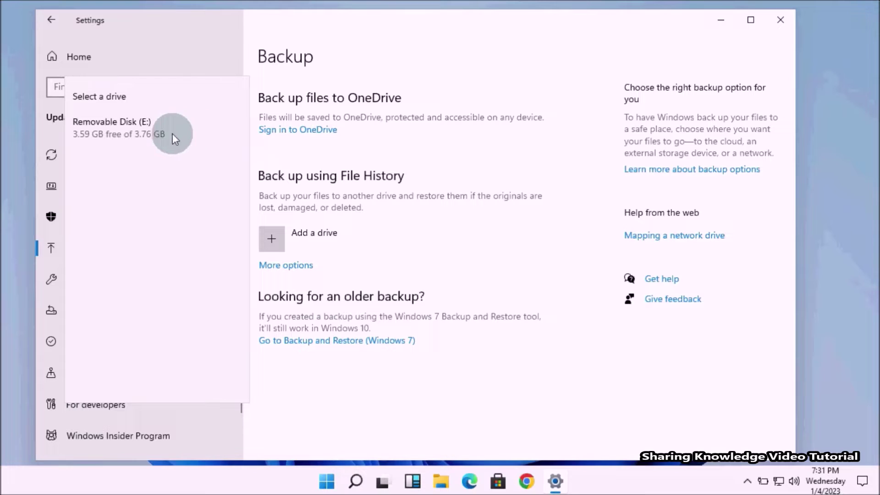
left_click(137, 131)
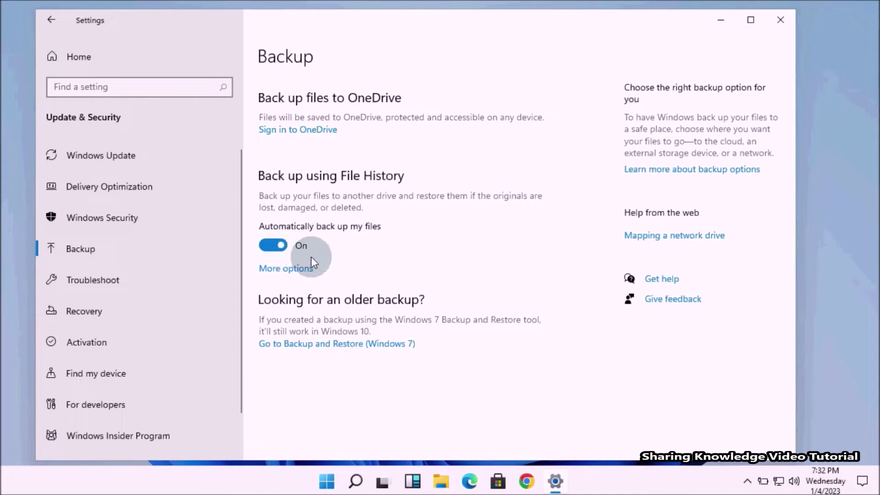
Toggle automatic backups off and on, then show Backup options for Removable Disk (E:) maximized.
left_click(273, 249)
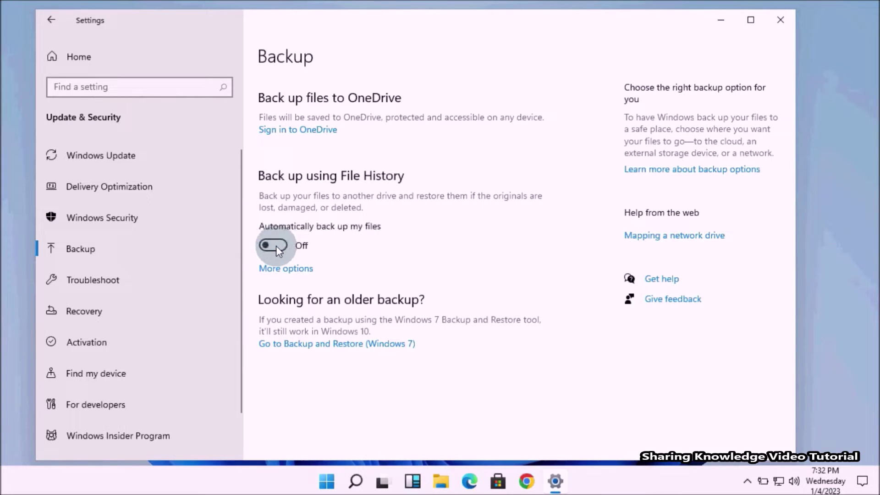
left_click(279, 246)
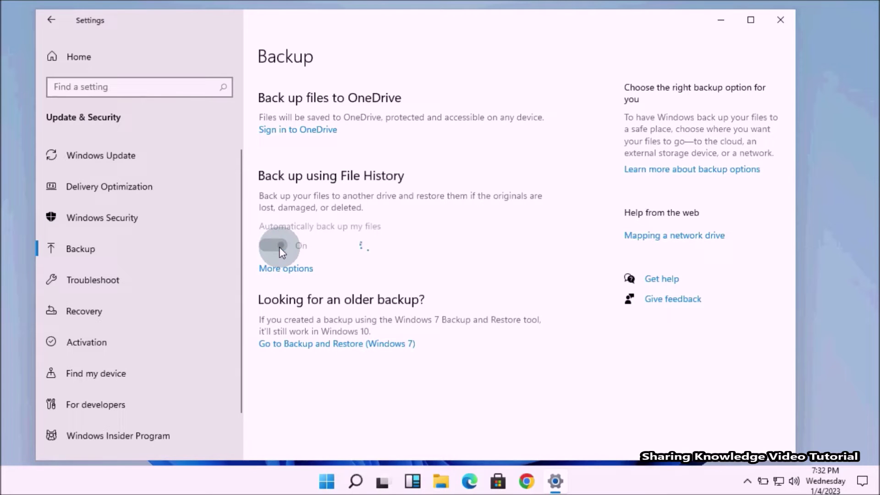
left_click(288, 270)
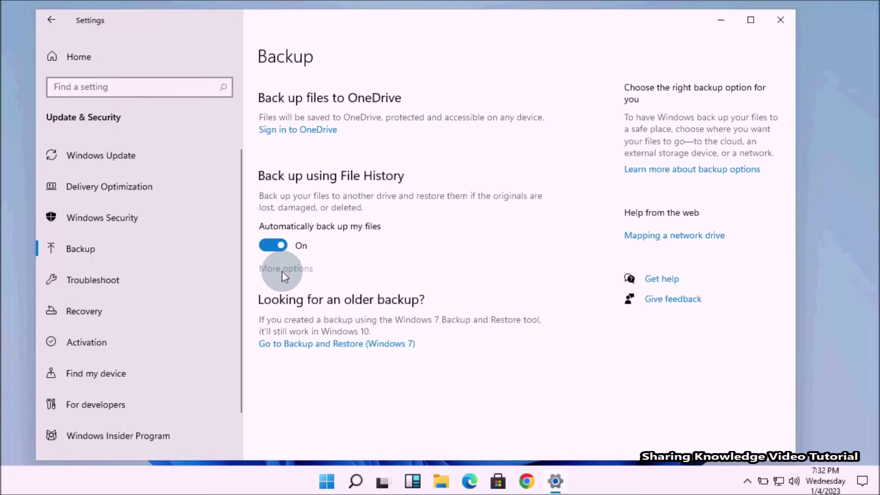
left_click(282, 271)
left_click(751, 20)
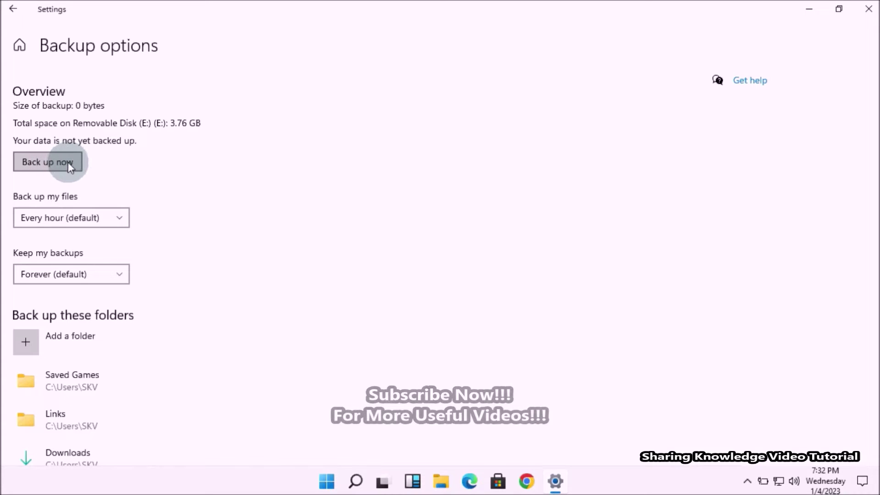
left_click(117, 221)
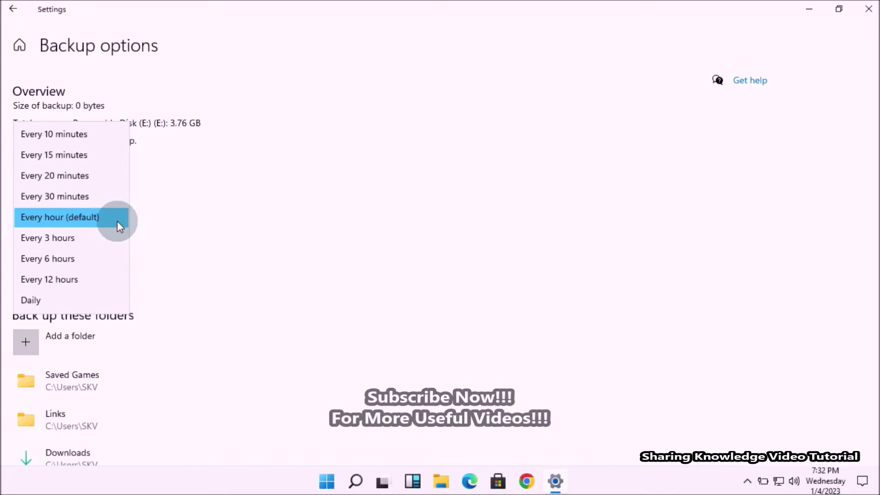
left_click(93, 224)
left_click(114, 275)
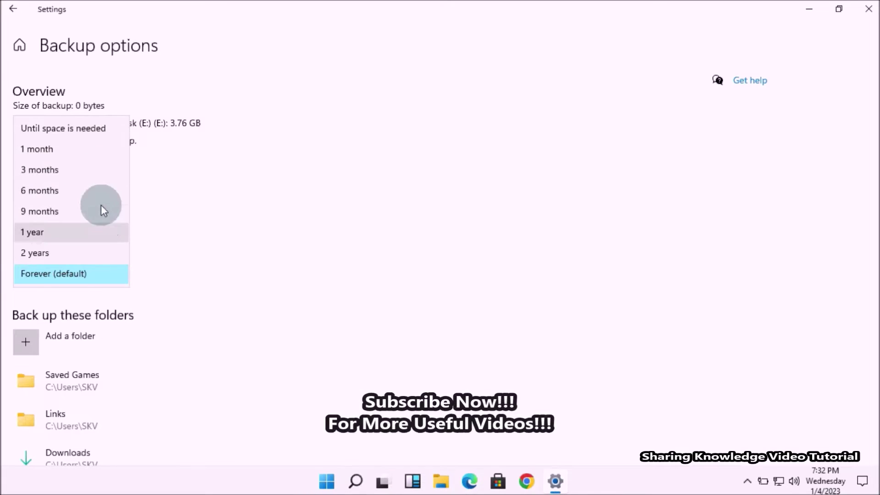
left_click(130, 298)
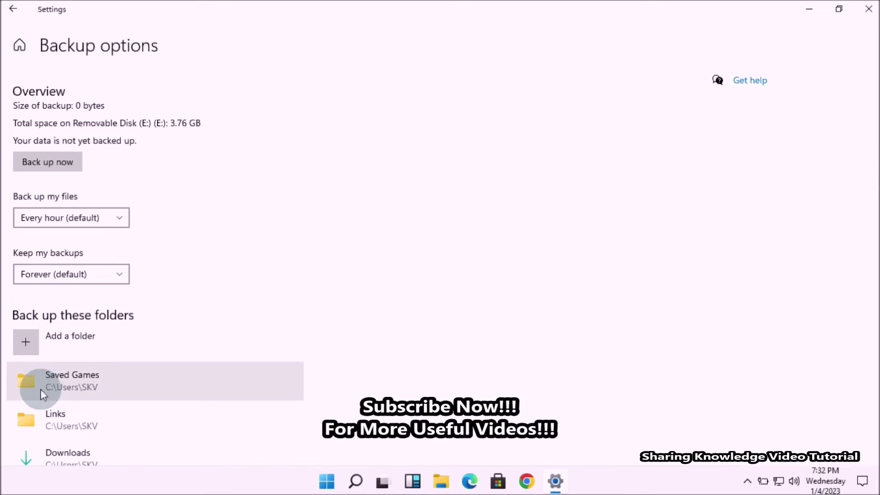
mouse_move(873, 174)
left_mouse_down()
mouse_move(873, 355)
mouse_move(864, 181)
left_mouse_up()
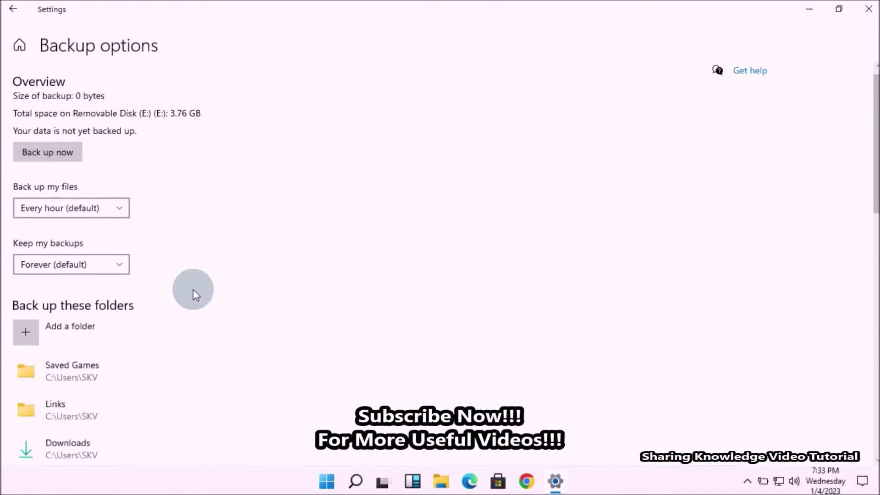
left_click(75, 326)
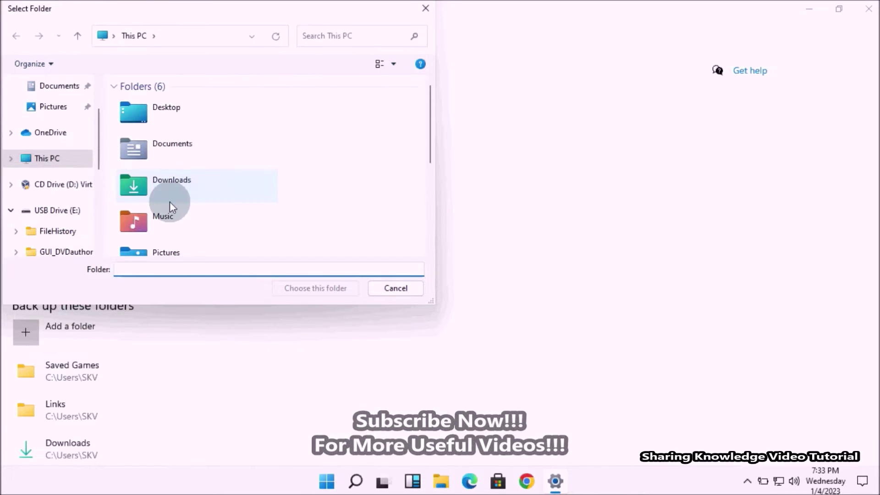
scroll(433, 123, "down", 2)
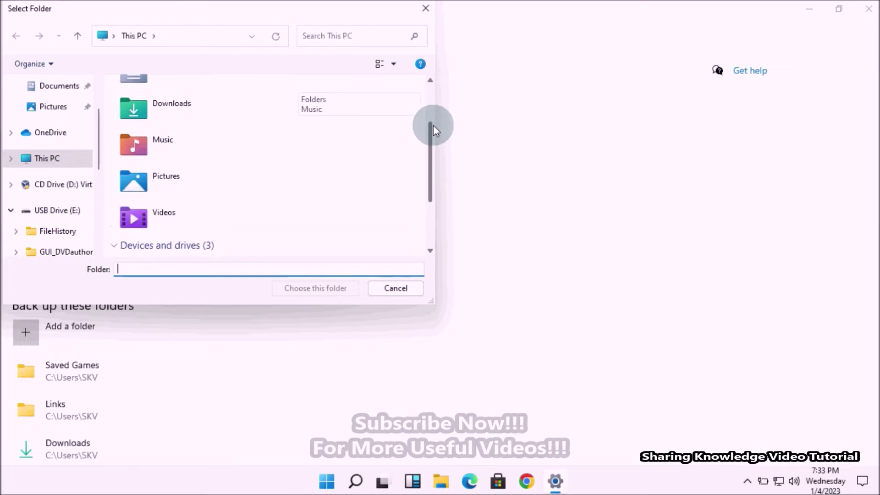
left_click_drag(434, 125, 433, 76)
left_click(396, 289)
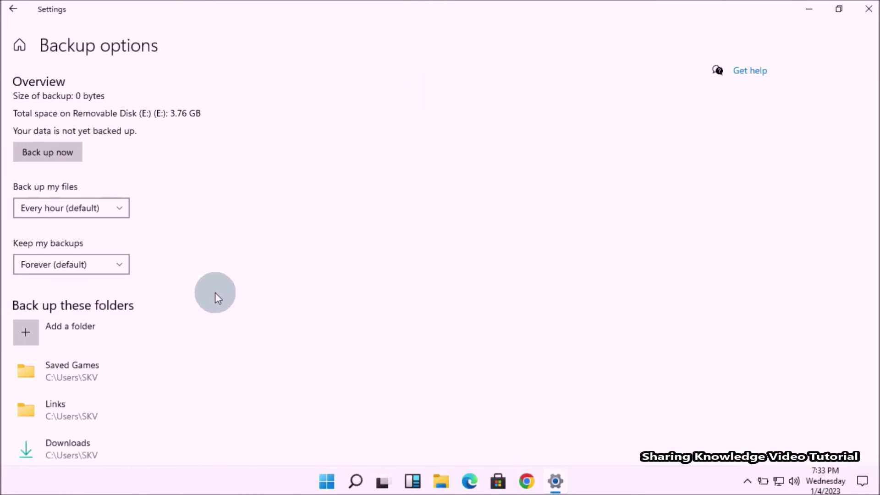
left_click_drag(870, 220, 863, 463)
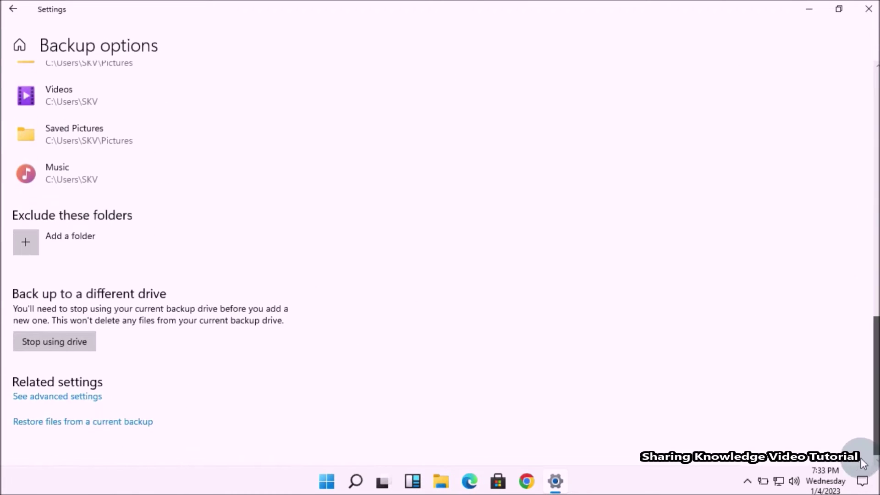
left_click(77, 236)
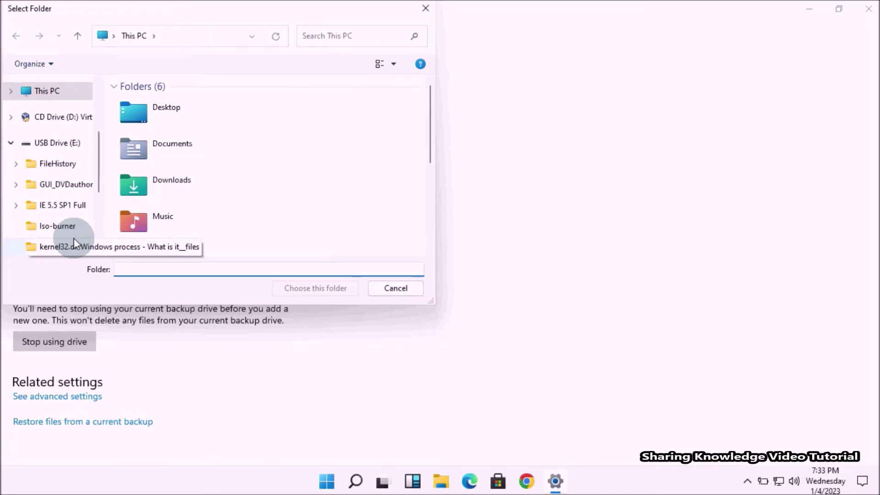
double_click(197, 205)
left_click(308, 289)
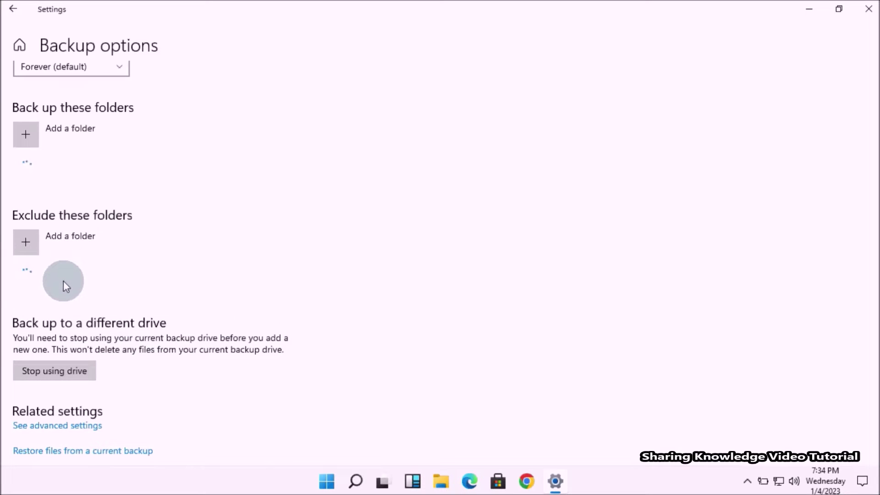
scroll(865, 304, "down", 10)
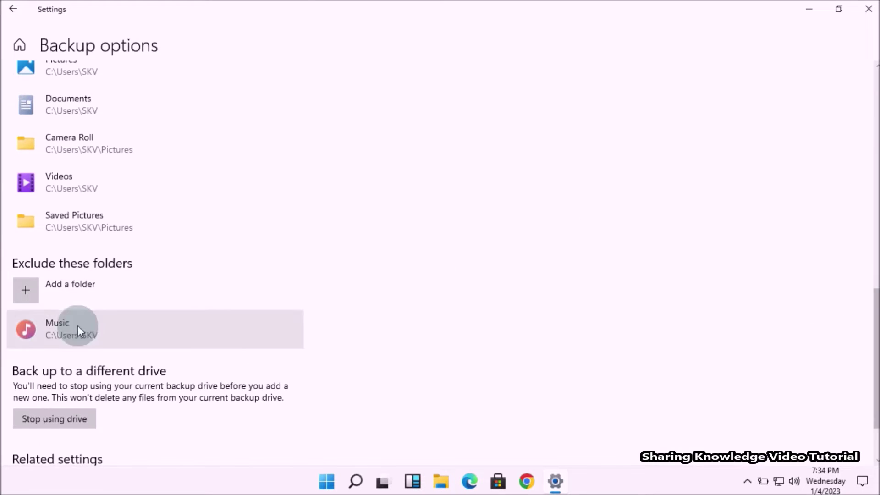
left_click(272, 328)
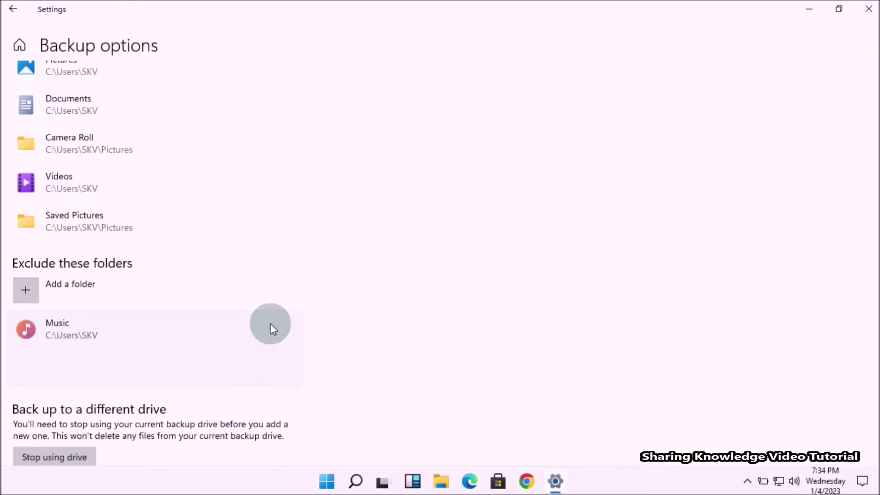
left_click(144, 221)
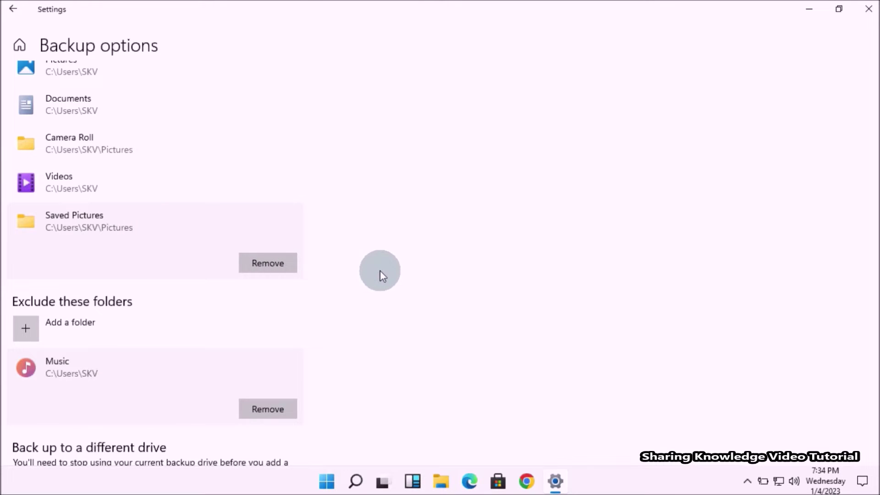
left_click_drag(871, 350, 866, 132)
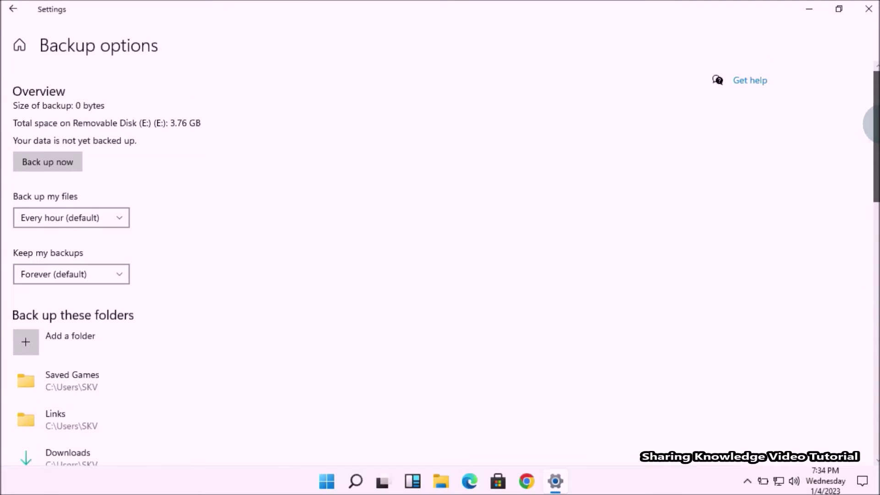
Stop using Removable Disk (E:) as the backup drive from More options, then return to Backup.
left_click(13, 8)
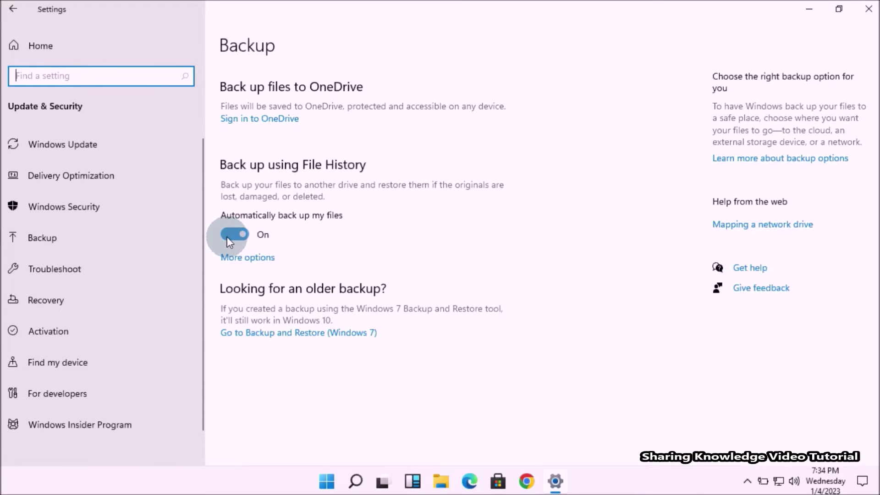
left_click(255, 260)
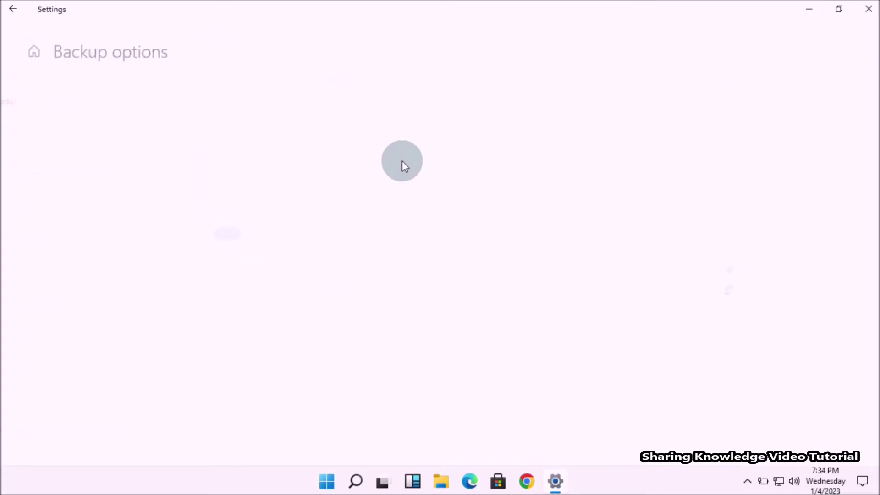
left_click_drag(873, 158, 858, 417)
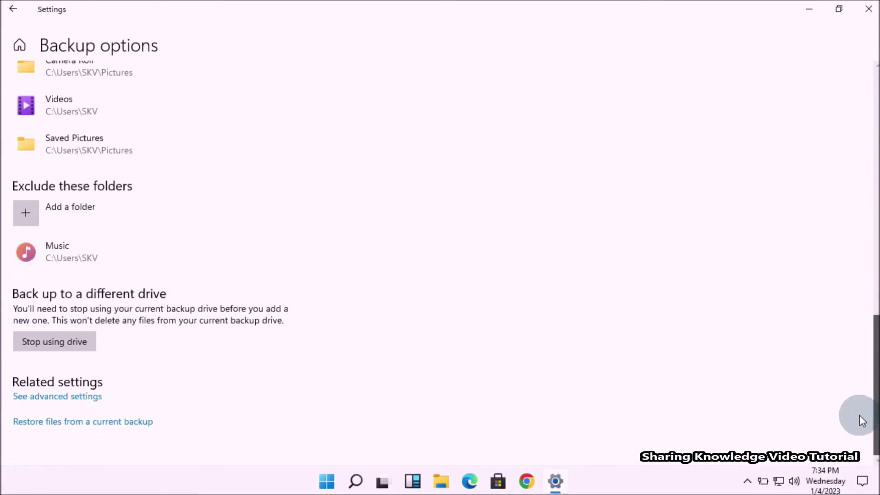
left_click(61, 345)
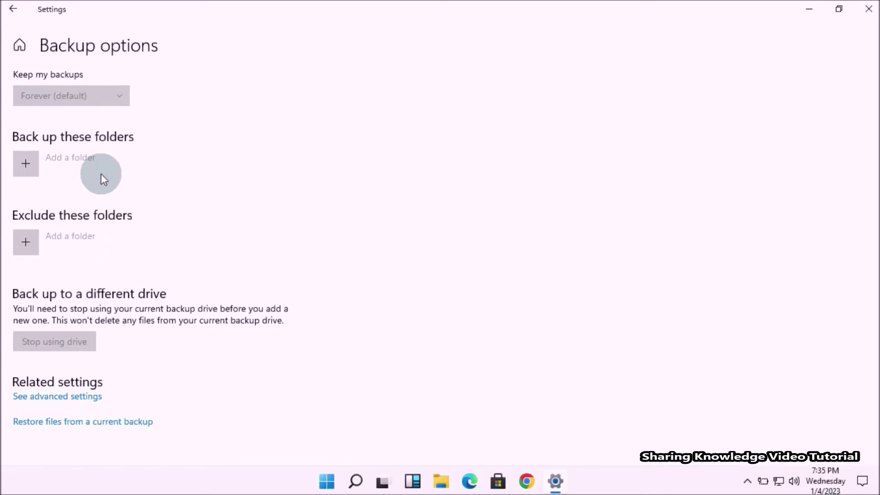
left_click_drag(873, 321, 876, 177)
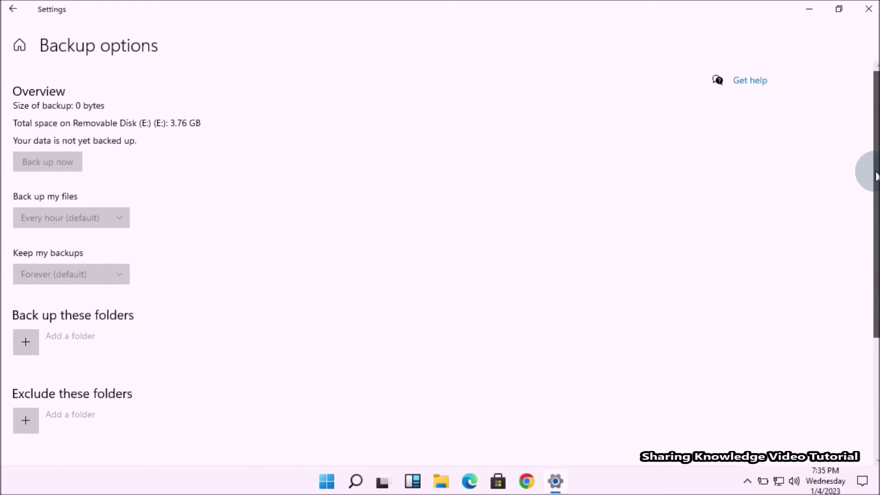
left_click(12, 9)
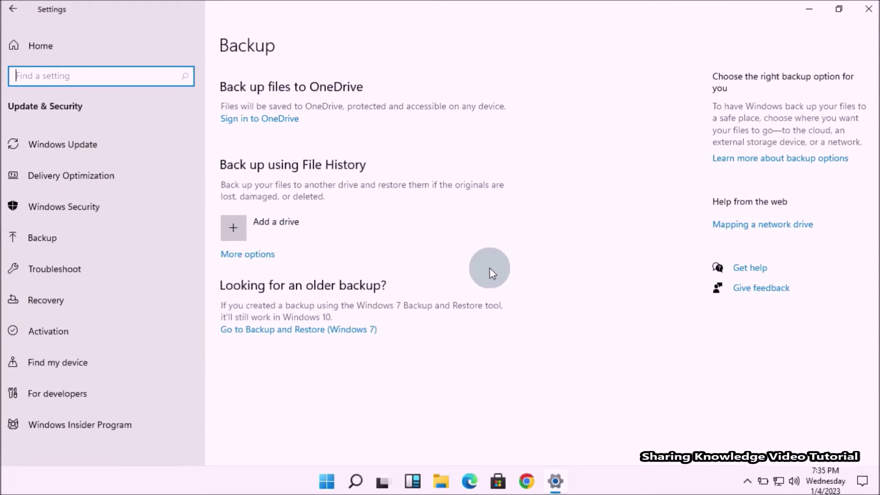
Close the Settings window.
left_click(869, 12)
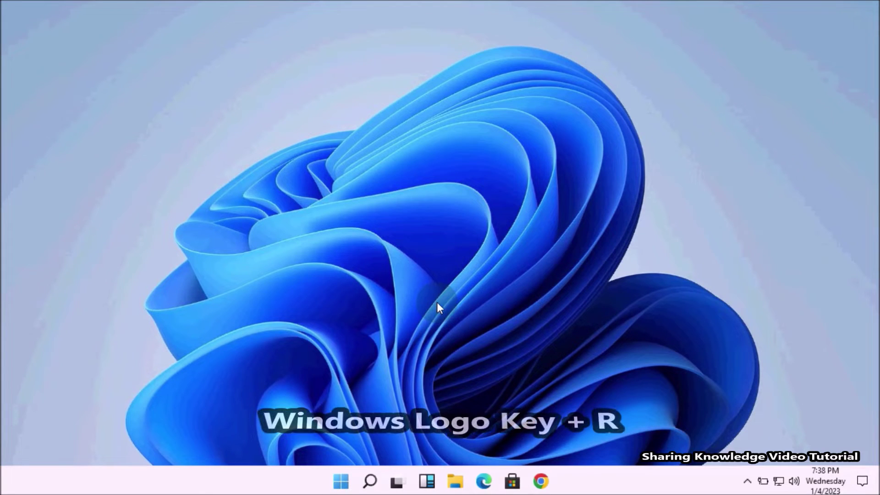
Launch Control Panel with 'control' from Run, maximized and viewed by Large icons.
key("super+r")
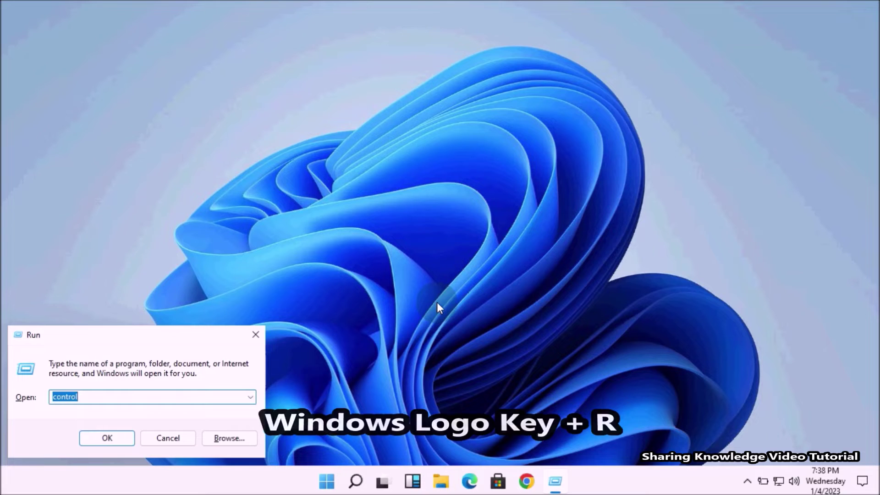
key("End")
key("Return")
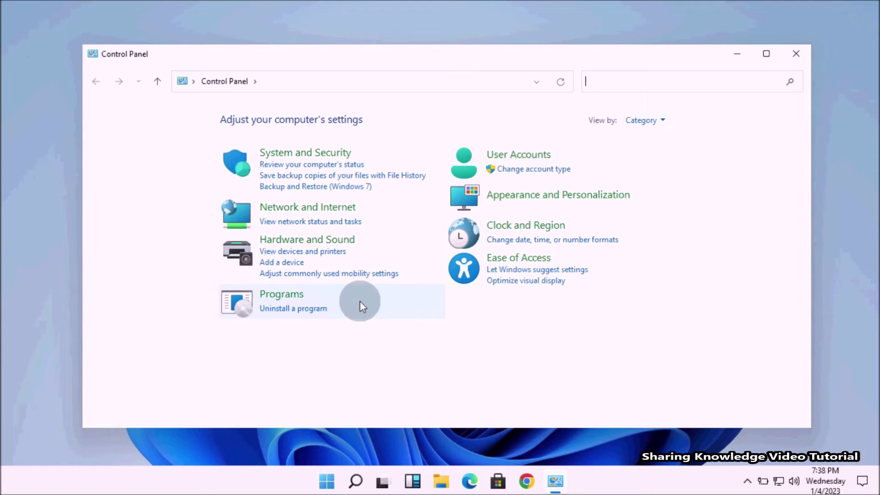
left_click(768, 53)
left_click(658, 69)
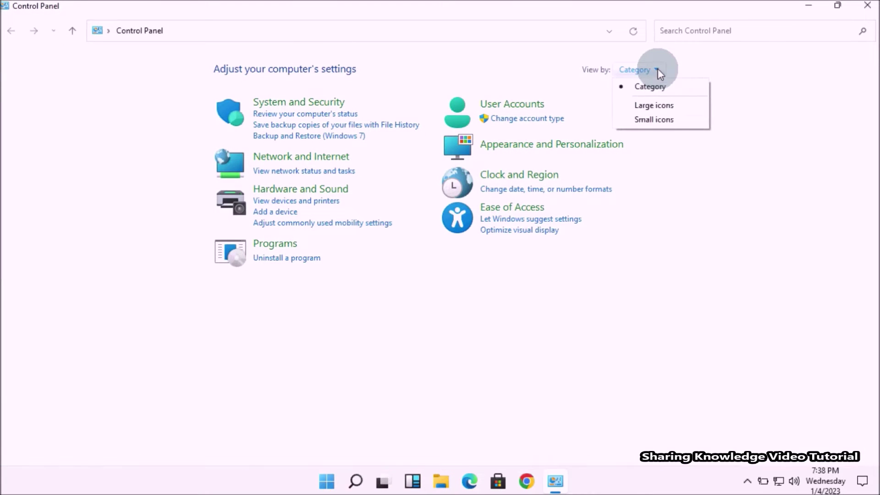
left_click(658, 105)
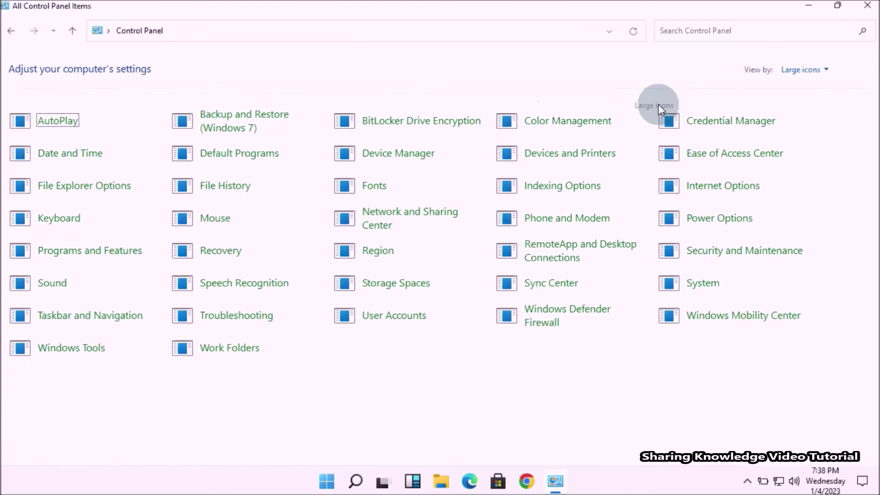
Turn on File History to Removable Disk (E:) and check the Select drive page.
left_click(229, 185)
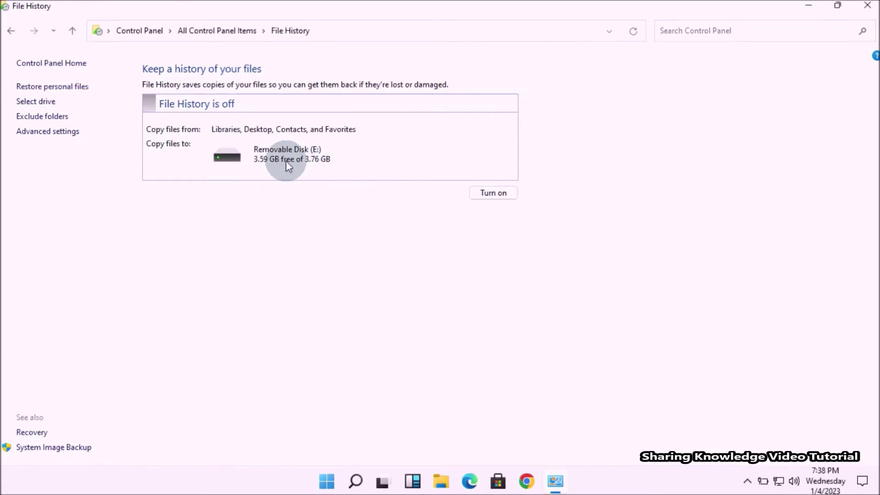
left_click(485, 196)
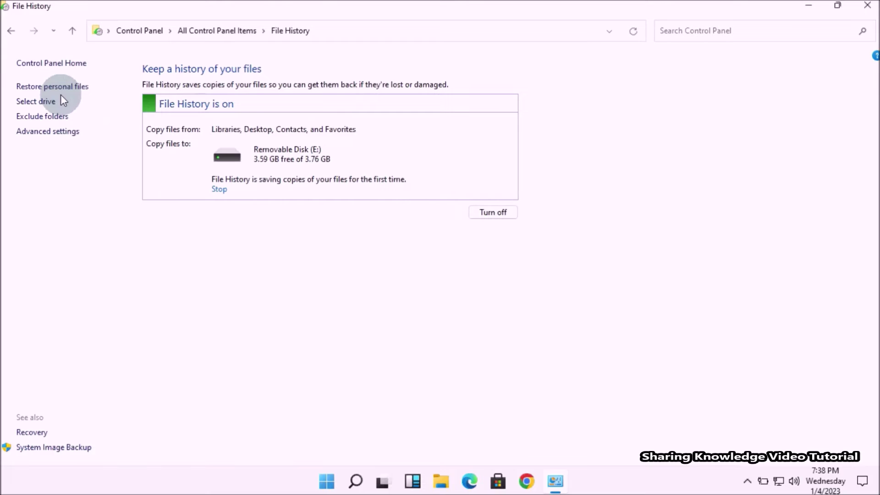
left_click(37, 102)
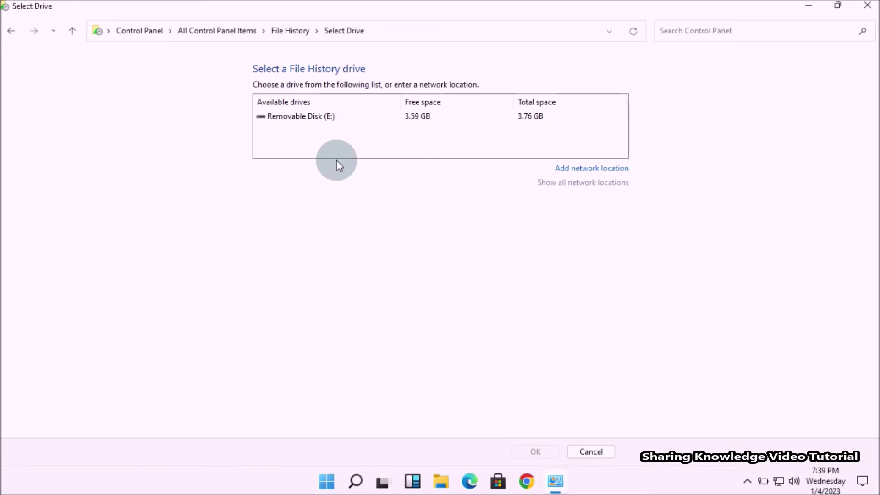
left_click(73, 31)
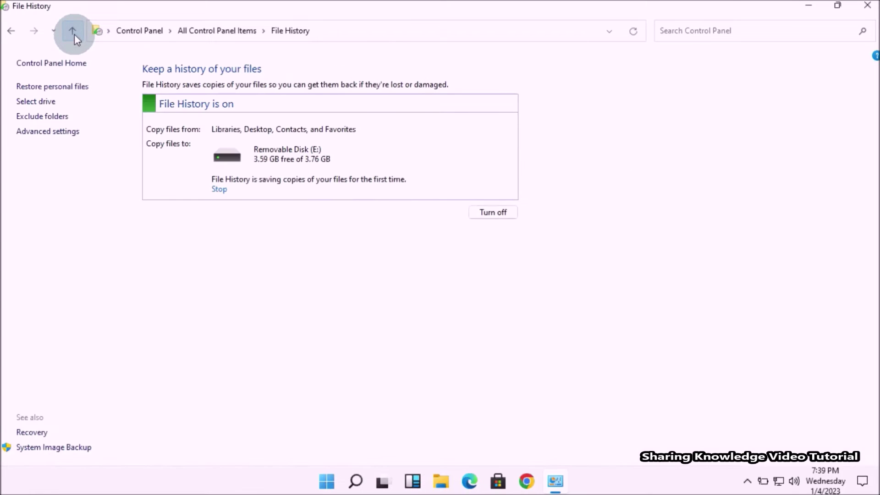
Look at the Exclude folders list without excluding any folder.
left_click(64, 118)
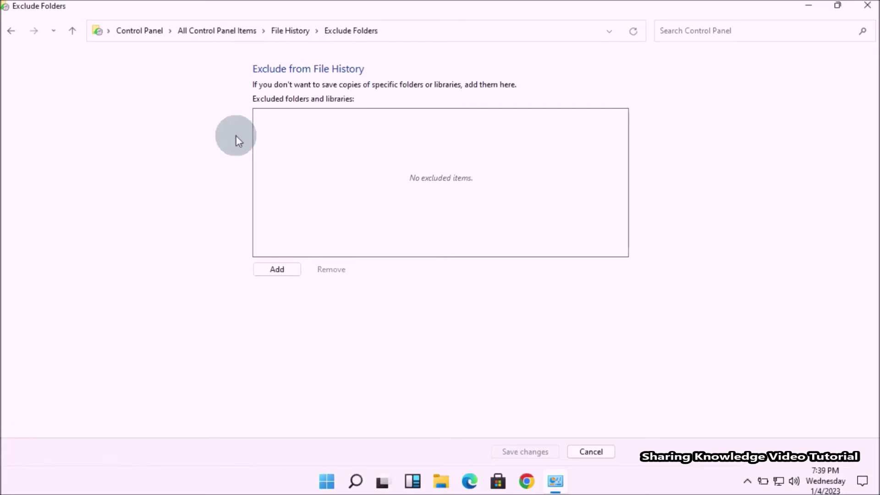
left_click(281, 269)
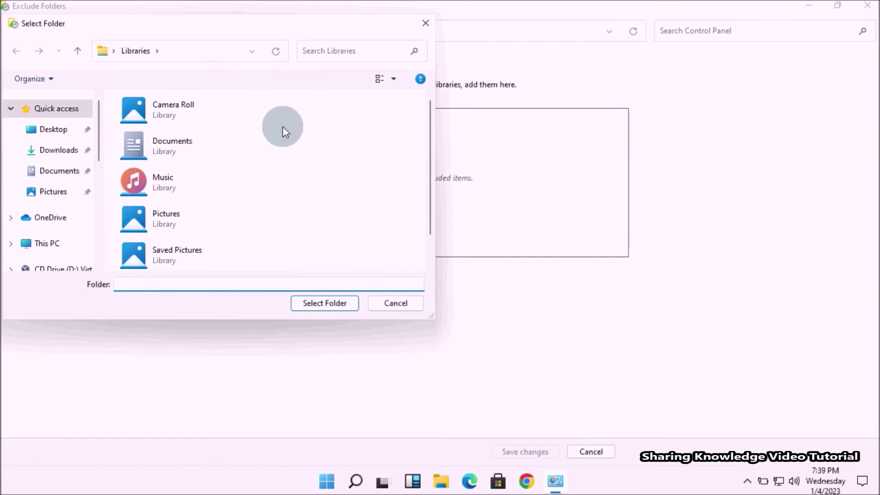
left_click_drag(429, 130, 424, 169)
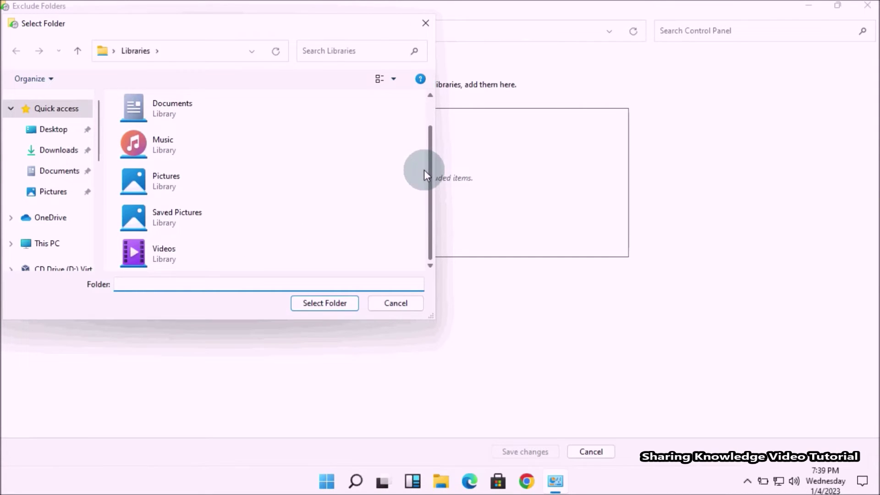
left_click(393, 303)
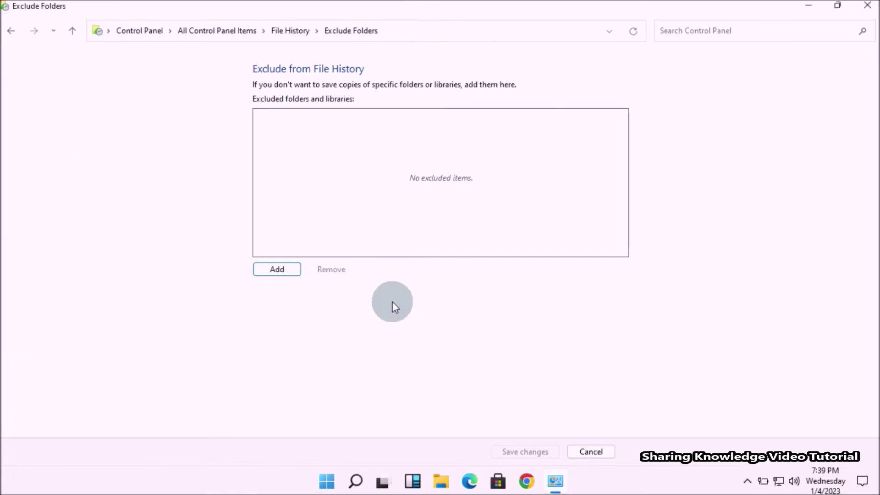
left_click(15, 31)
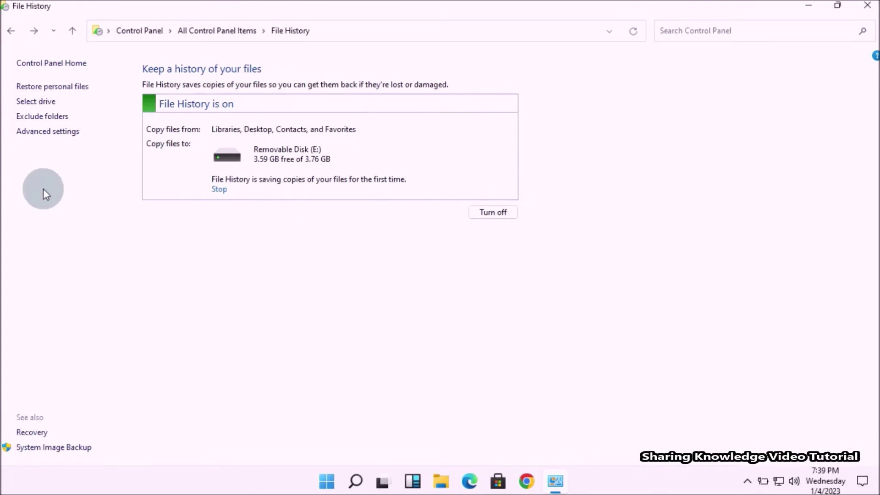
Keep Advanced settings at copies Every hour and versions kept Forever.
left_click(35, 132)
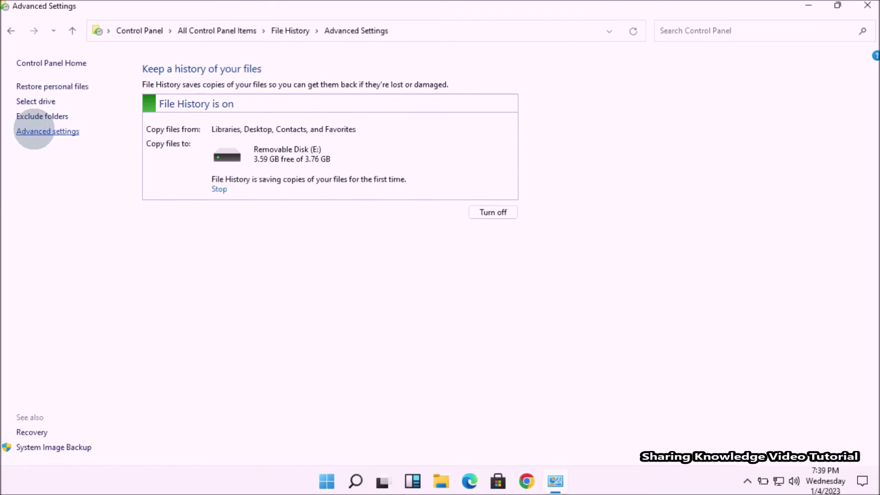
left_click(603, 110)
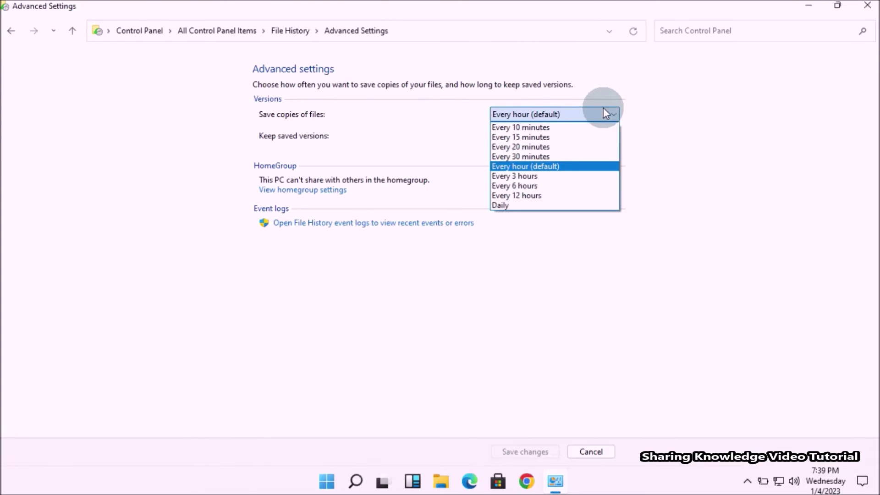
left_click(638, 133)
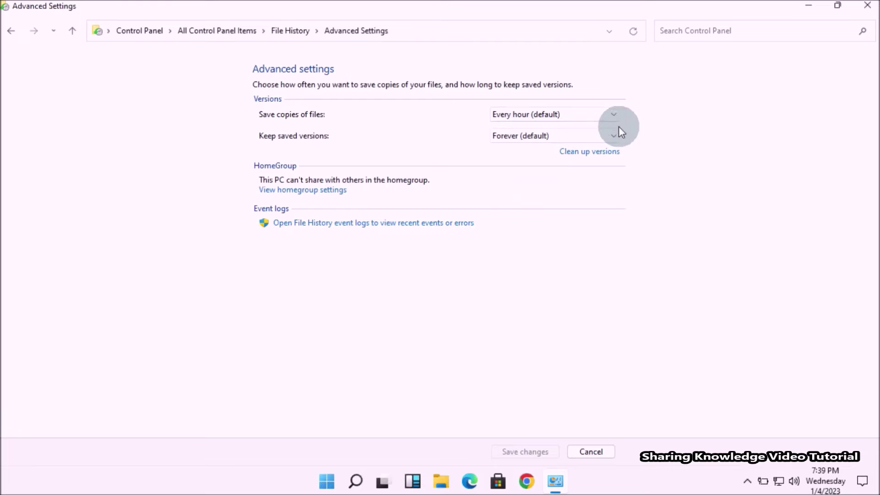
left_click(603, 134)
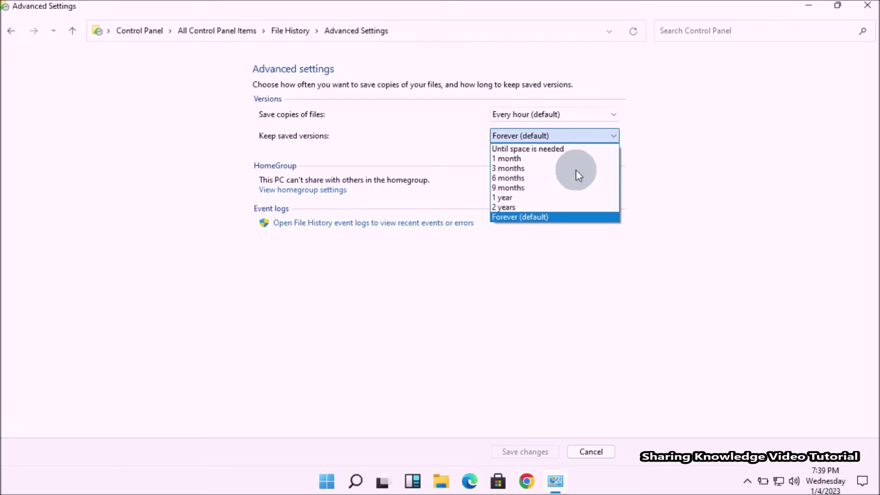
left_click(686, 163)
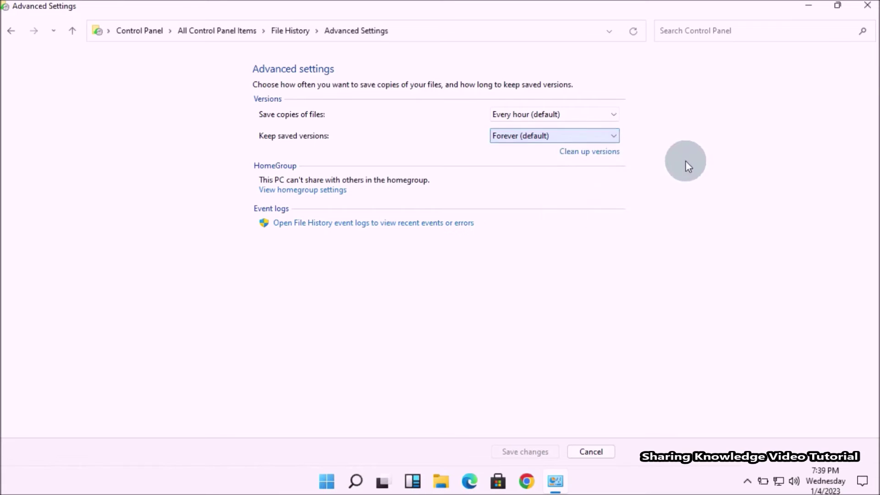
left_click(11, 31)
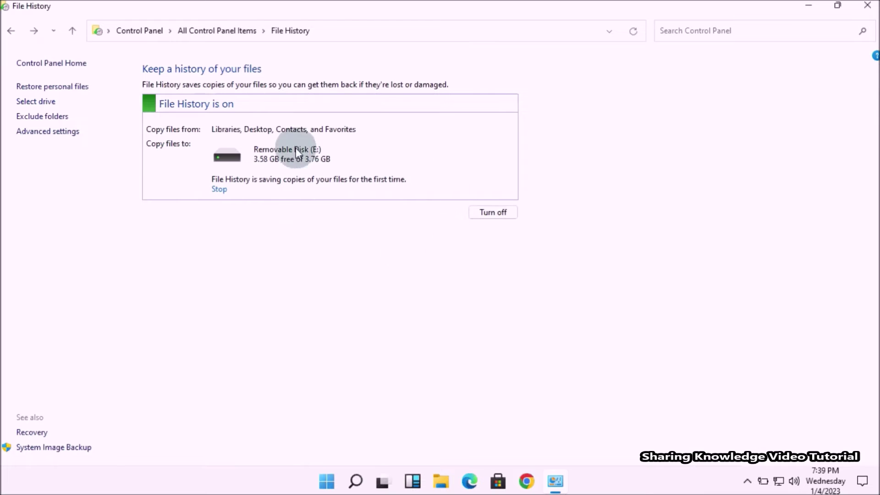
Stop the first backup, turn File History off, and close the window.
left_click(219, 190)
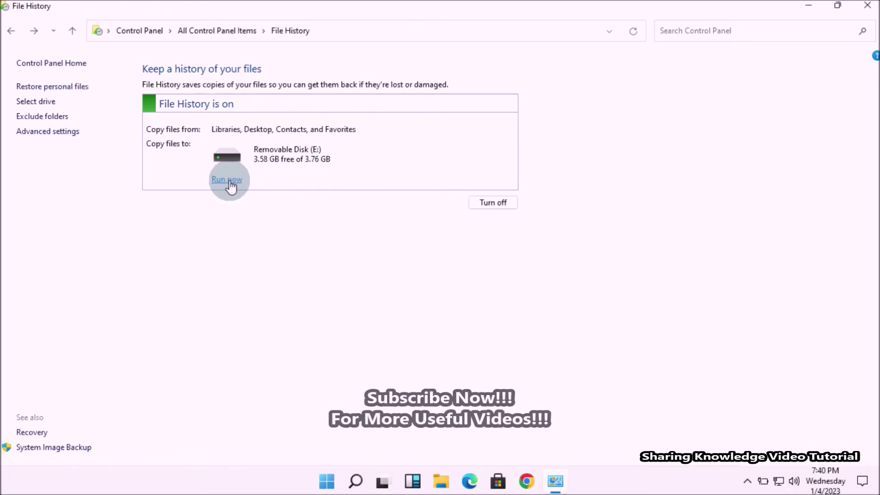
left_click(498, 203)
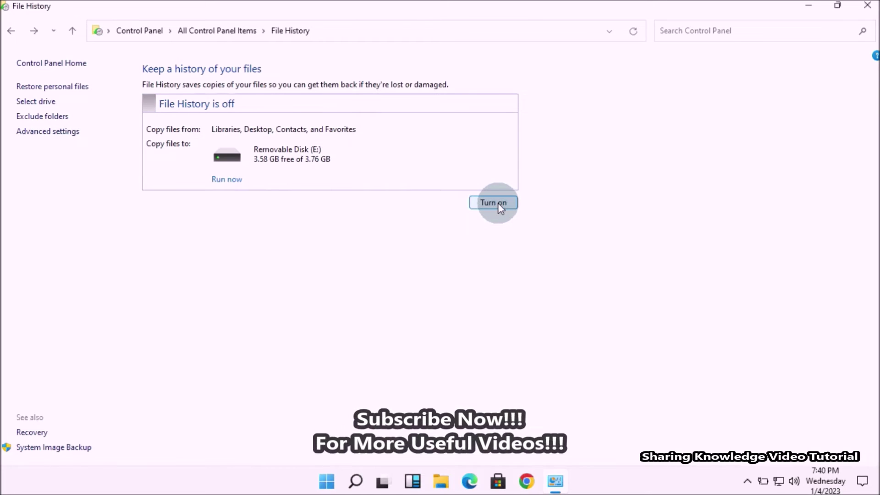
left_click(859, 11)
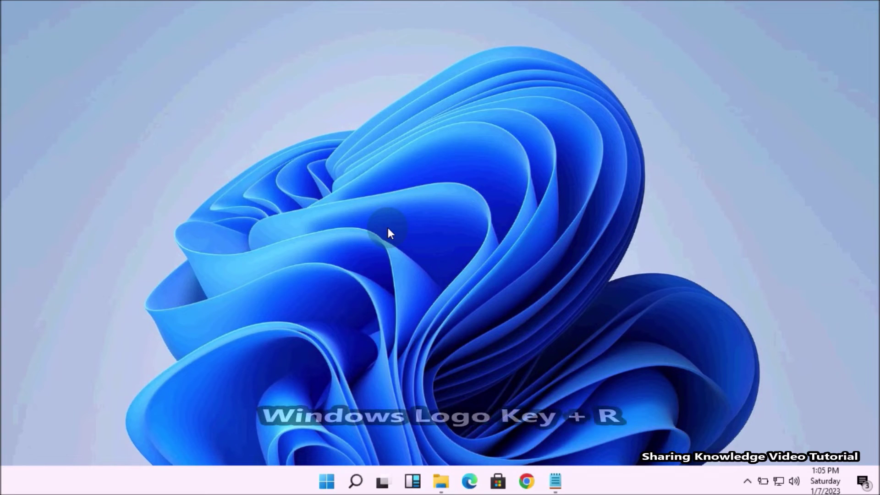
Launch gpedit.msc from Run, maximize the editor, and widen the tree pane.
key("super+r")
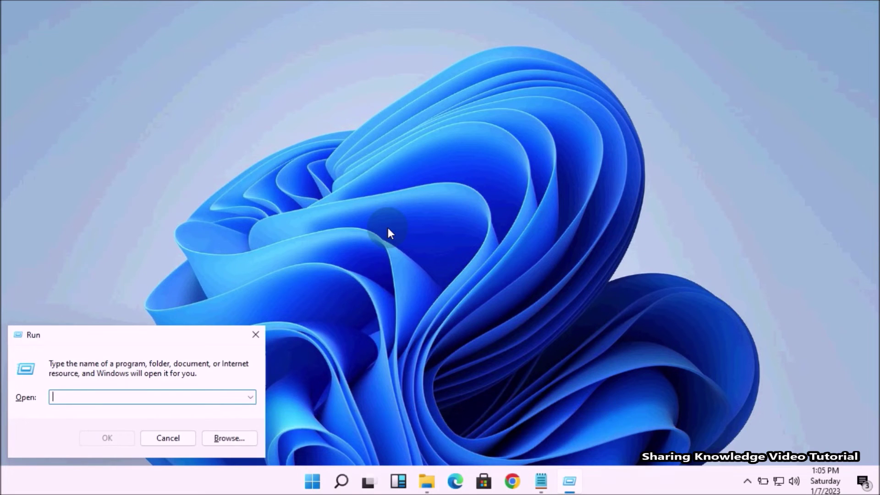
type("gpedit.msc")
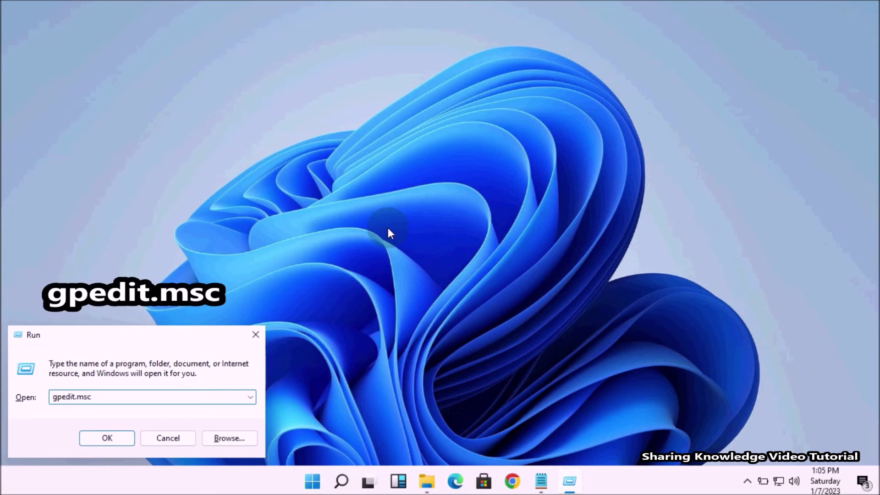
key("Return")
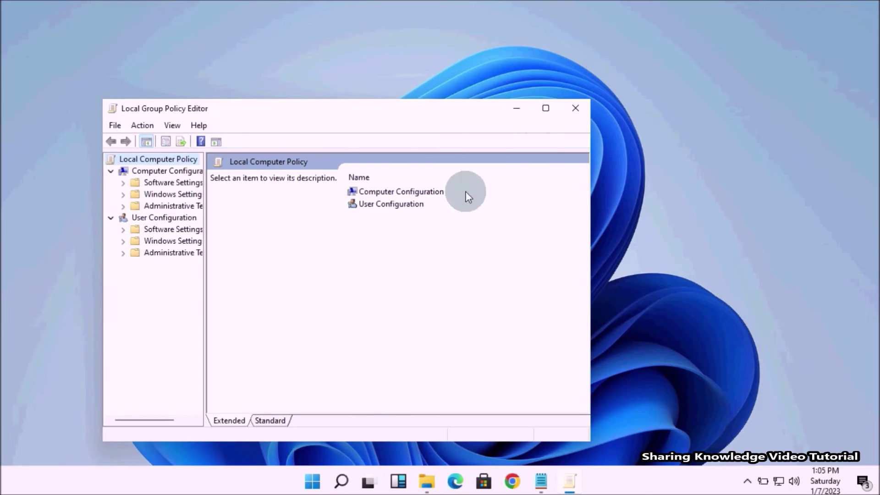
left_click(545, 109)
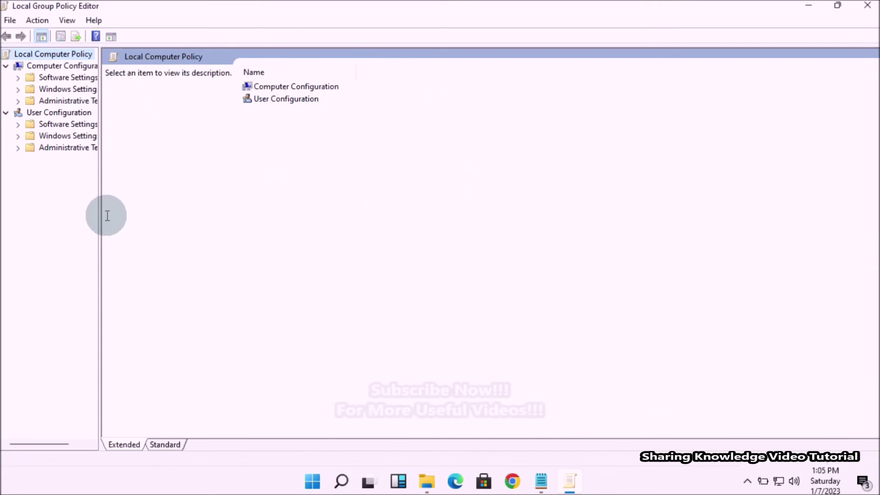
left_click_drag(101, 210, 181, 208)
Navigate to Computer Configuration > Administrative Templates > Windows Components > File History.
left_click(6, 67)
left_click(6, 67)
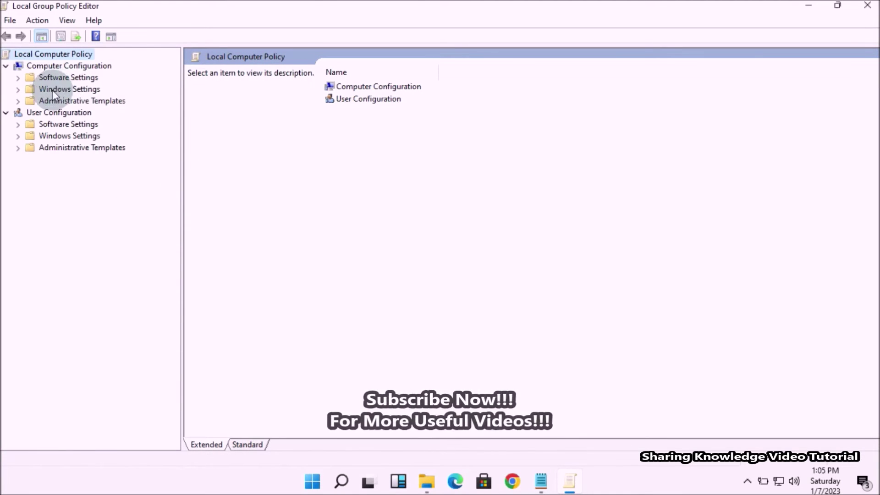
left_click(18, 101)
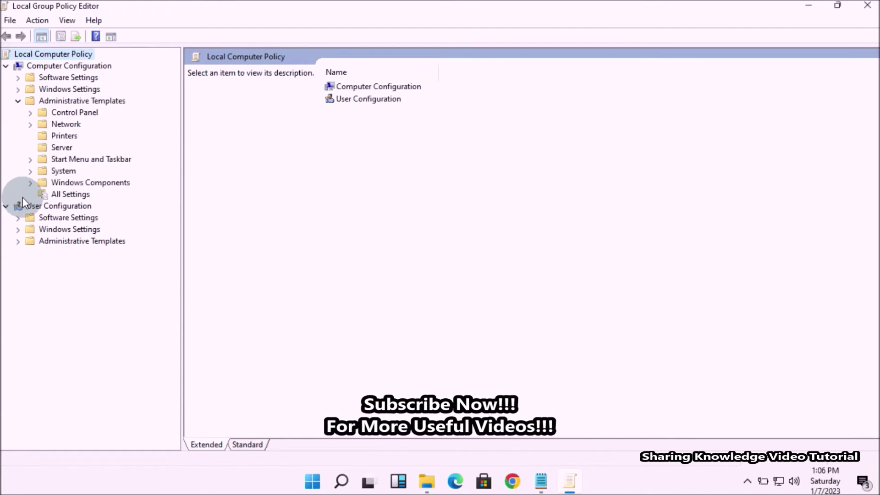
left_click(30, 183)
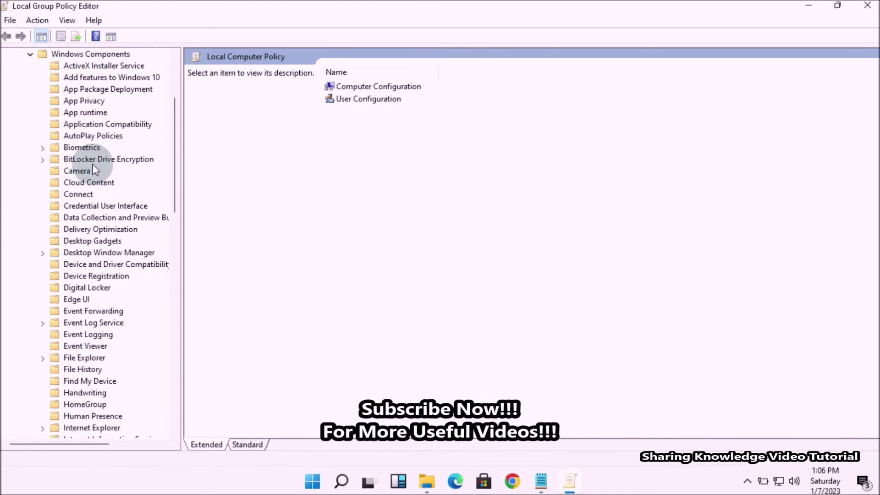
left_click(76, 366)
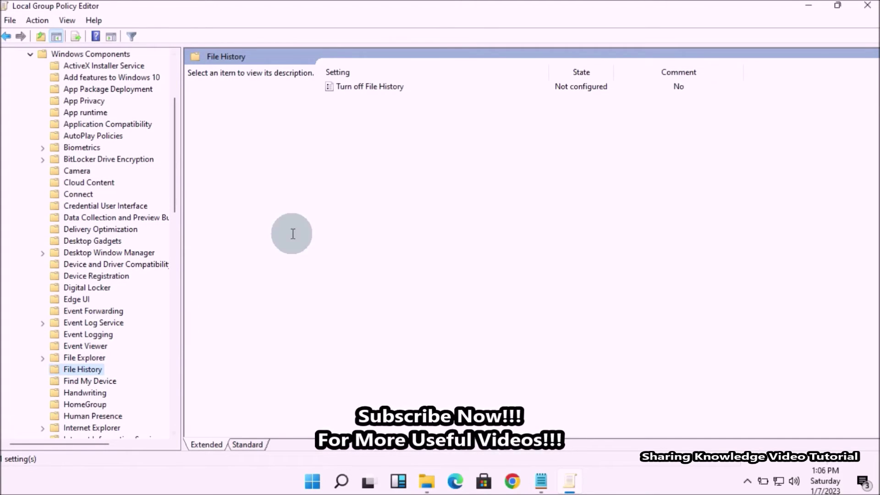
Set the Turn off File History policy to Enabled, apply it, then reopen its settings.
left_click(356, 88)
double_click(357, 88)
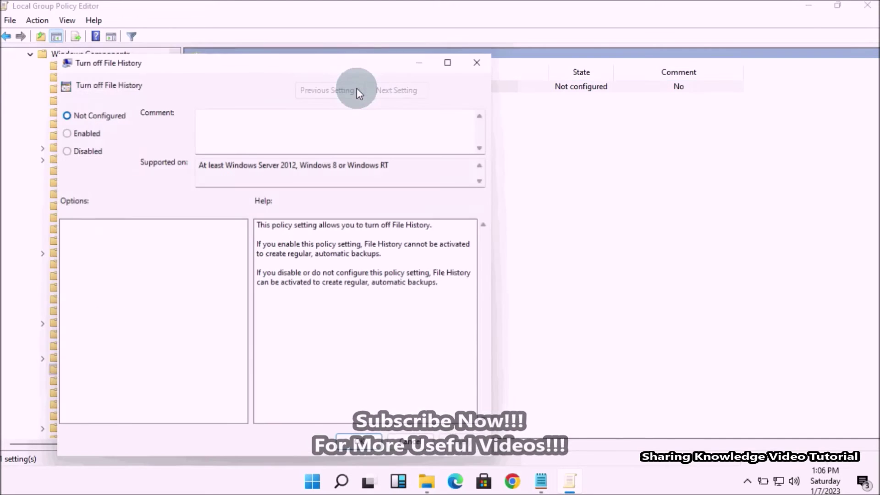
left_click_drag(262, 66, 571, 10)
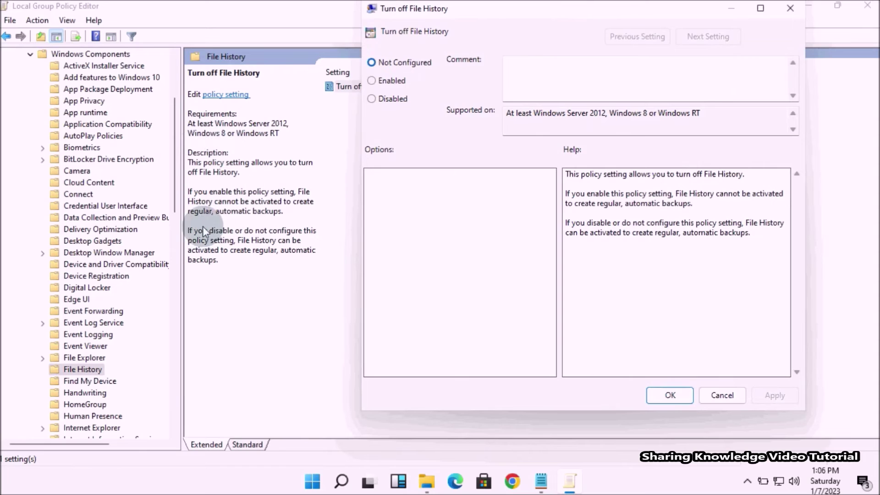
left_click(372, 81)
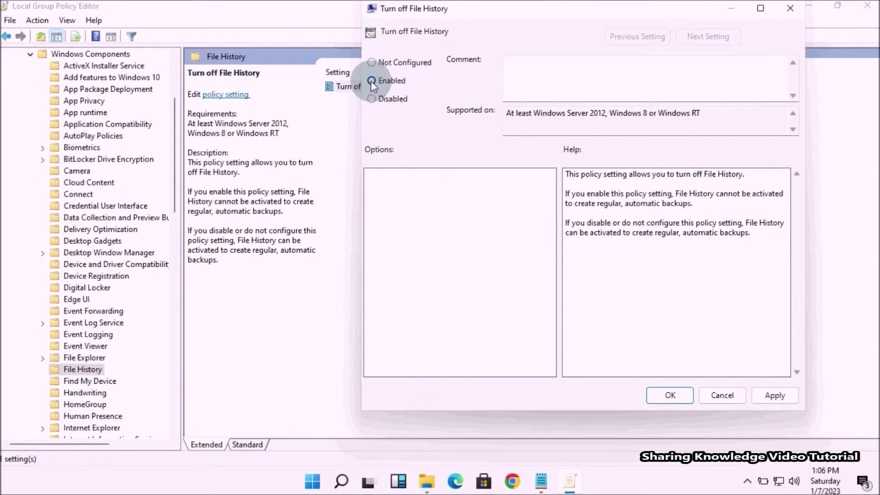
left_click(786, 394)
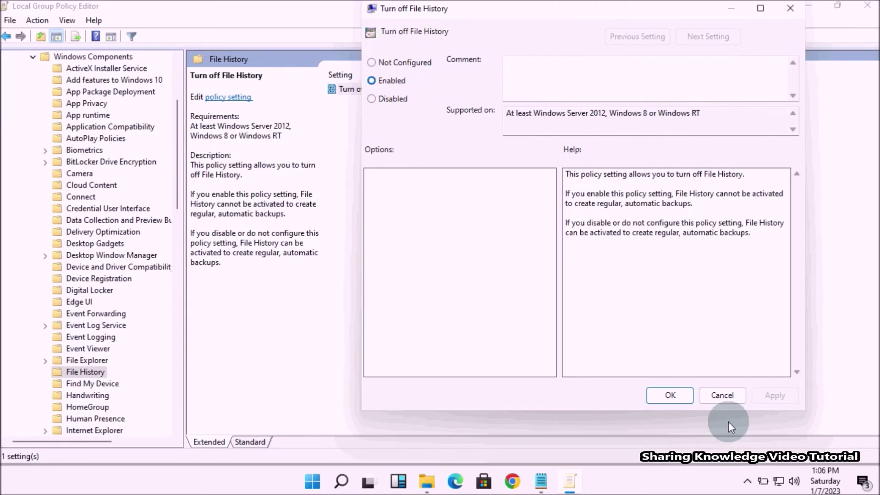
left_click(665, 396)
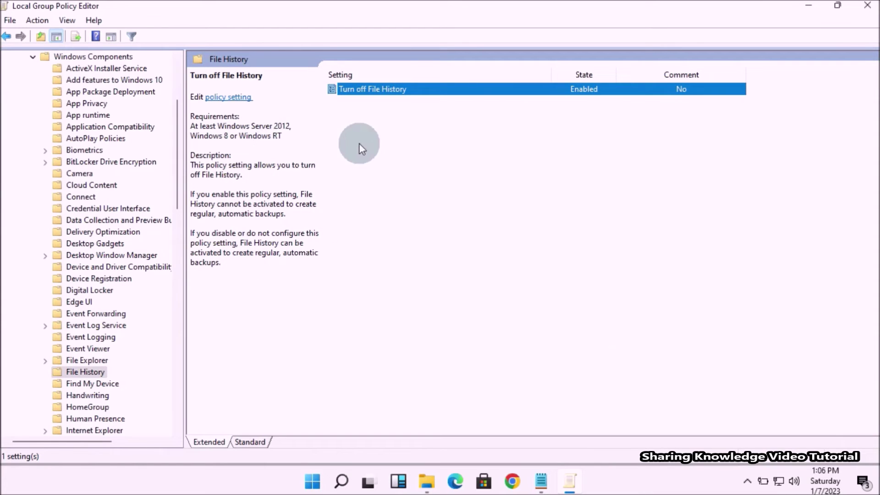
double_click(379, 89)
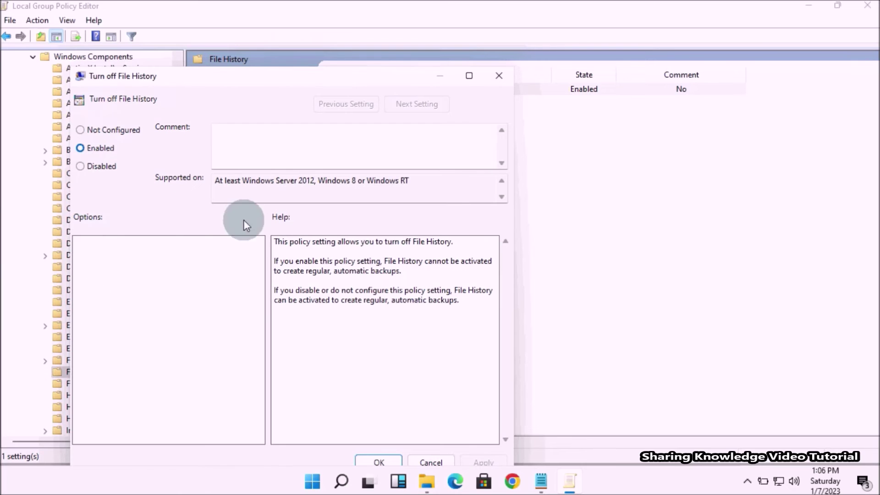
Change the Turn off File History policy back to Not Configured and apply it.
left_click_drag(235, 85, 479, 33)
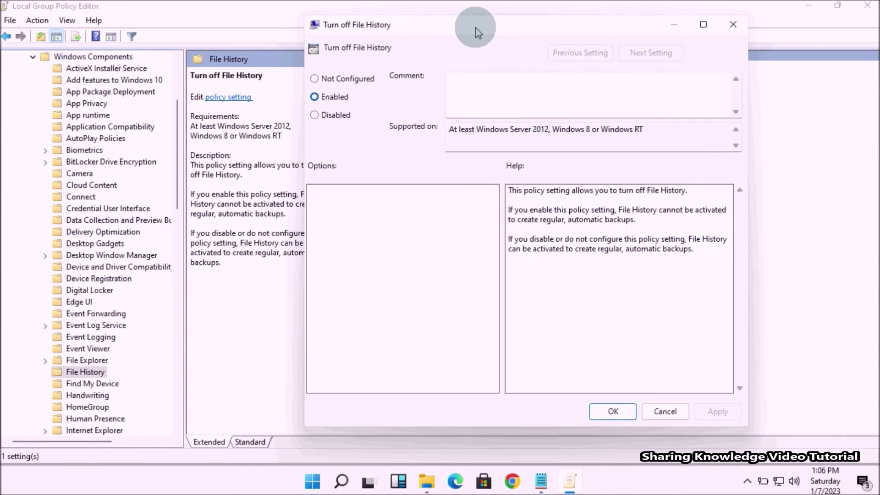
left_click(315, 79)
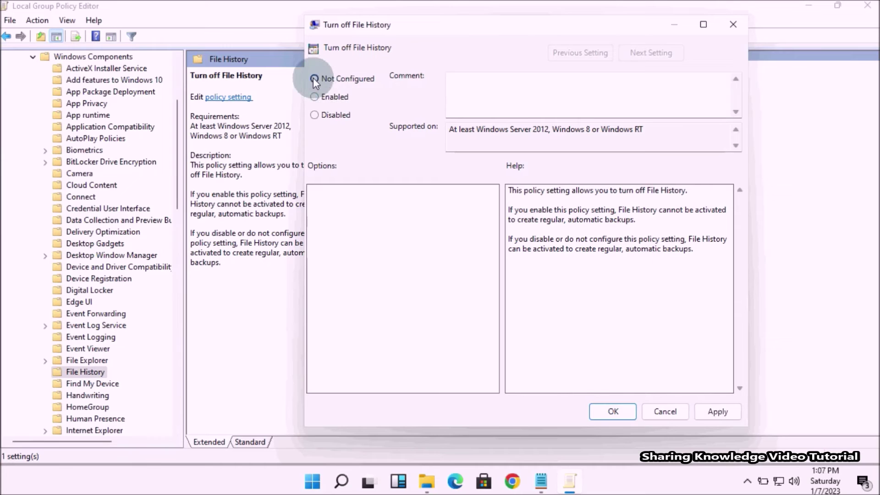
left_click(718, 411)
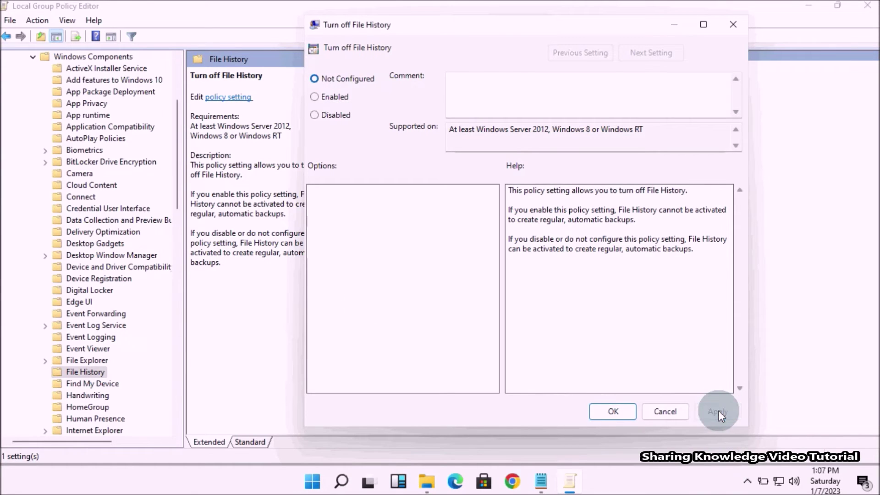
left_click(615, 412)
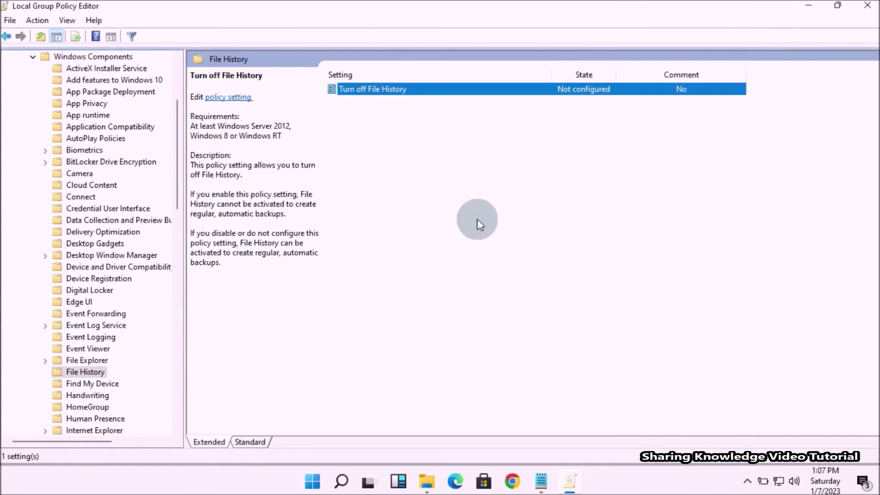
Collapse Windows Components, Administrative Templates and Computer Configuration, then close the Group Policy Editor.
left_click(33, 56)
left_click(23, 103)
left_click(9, 69)
left_click(867, 6)
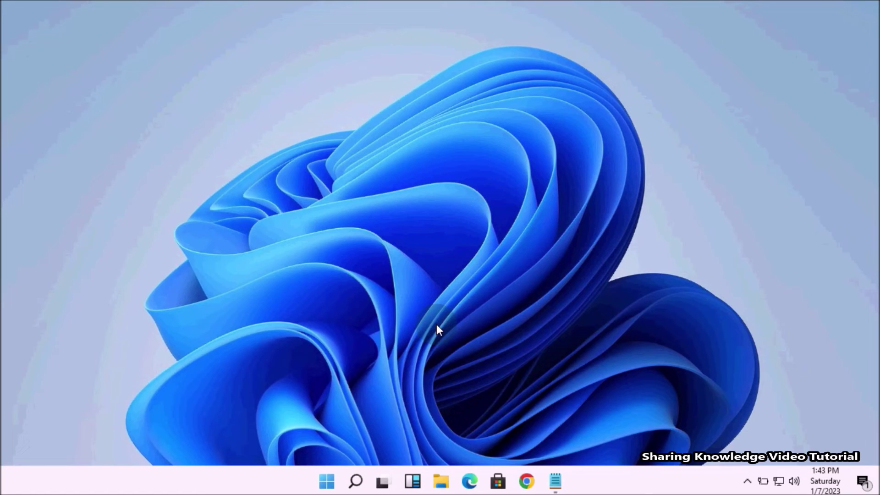
Launch regedit from the Run box (Win+R).
key("super+r")
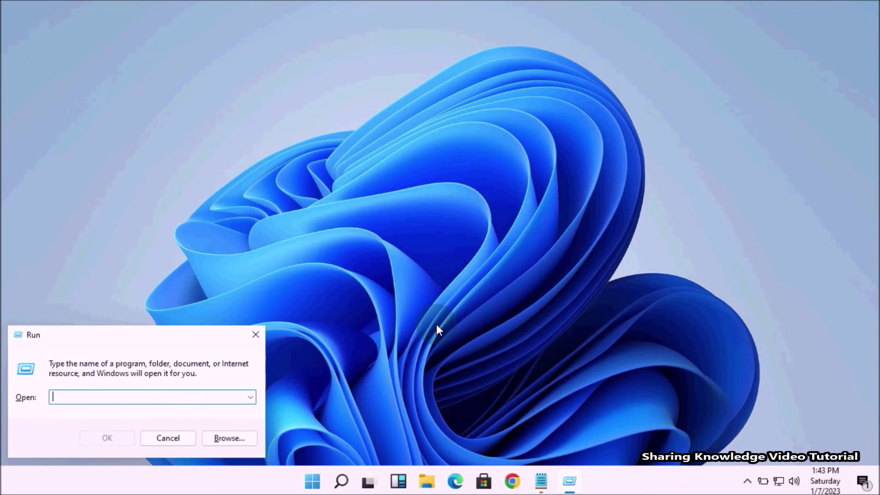
type("regedit")
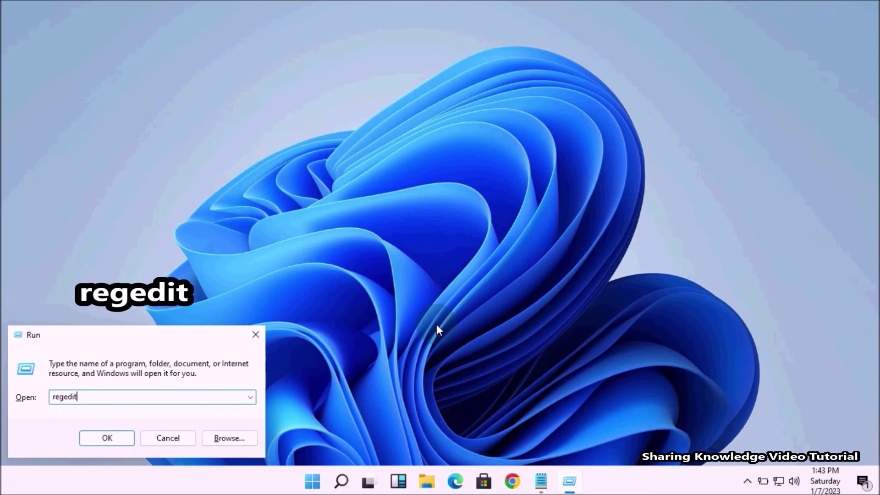
key("Return")
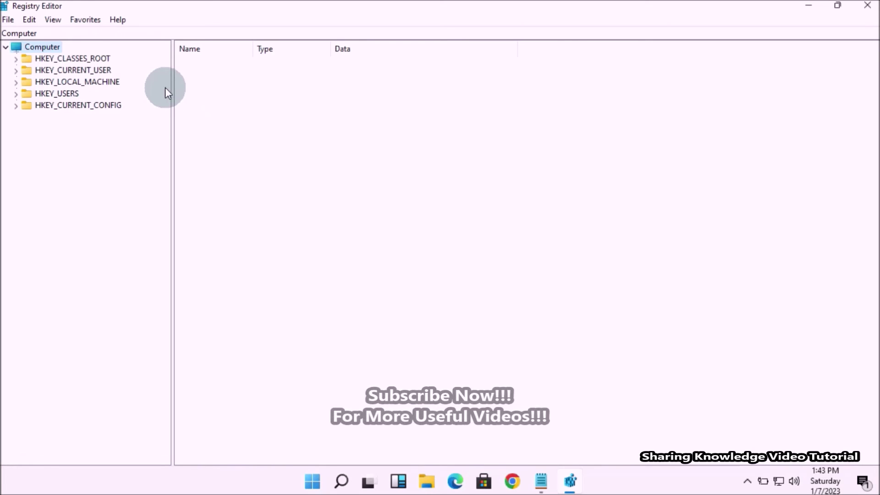
Browse the registry tree to HKEY_LOCAL_MACHINE\SOFTWARE\Policies\Microsoft\Windows and show its values.
left_click(16, 82)
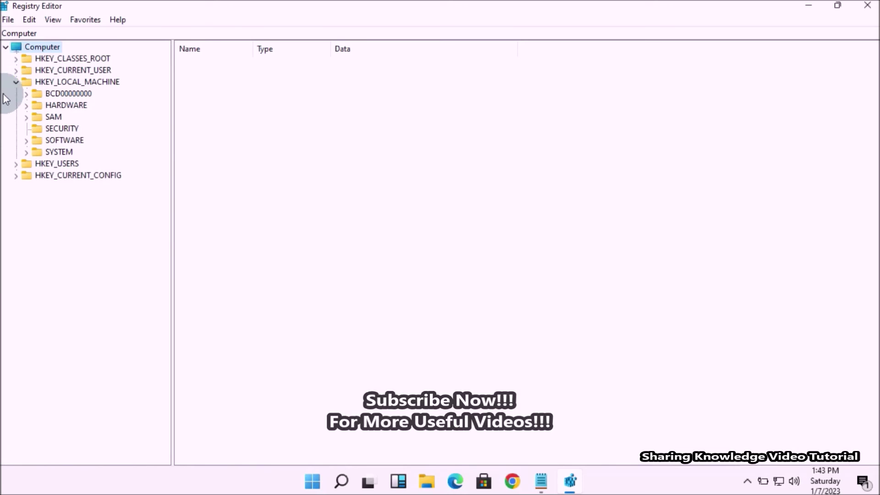
left_click(25, 142)
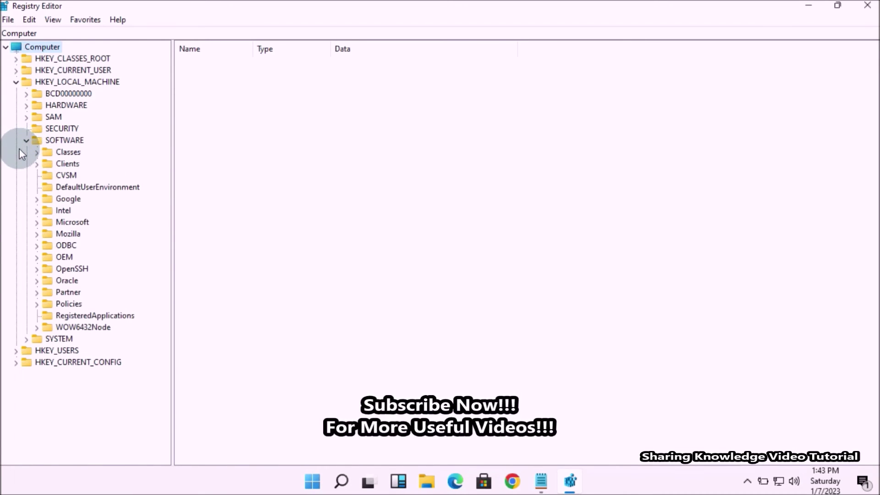
left_click(37, 305)
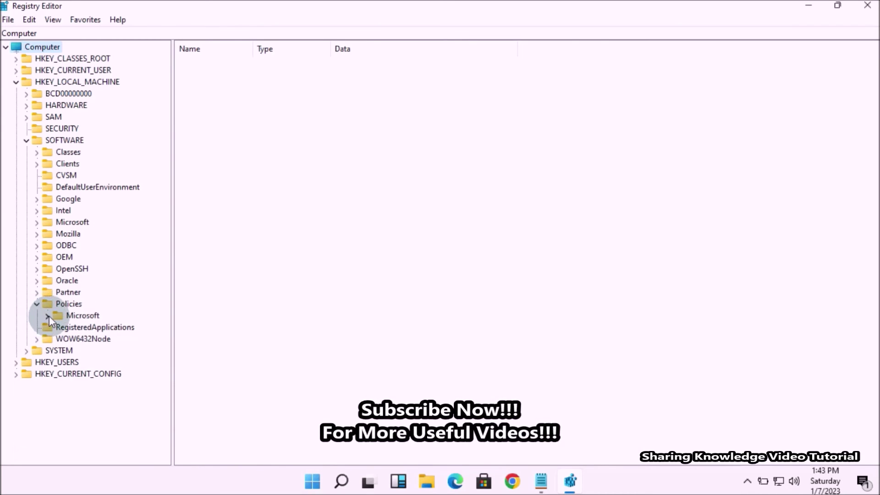
left_click(46, 316)
scroll(167, 262, "down", 1)
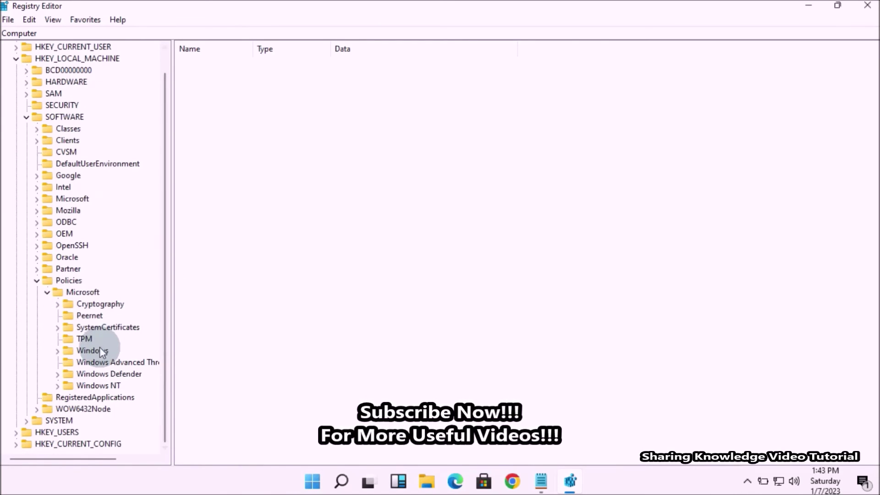
left_click(58, 351)
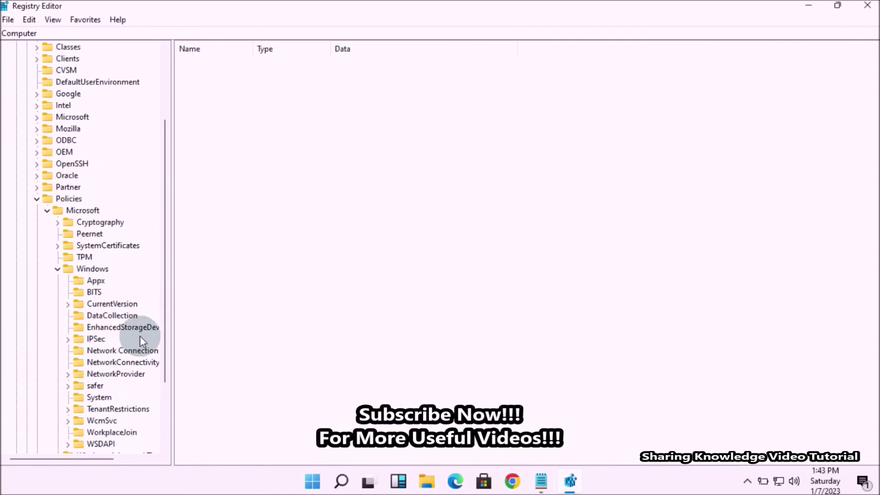
left_click_drag(167, 308, 164, 356)
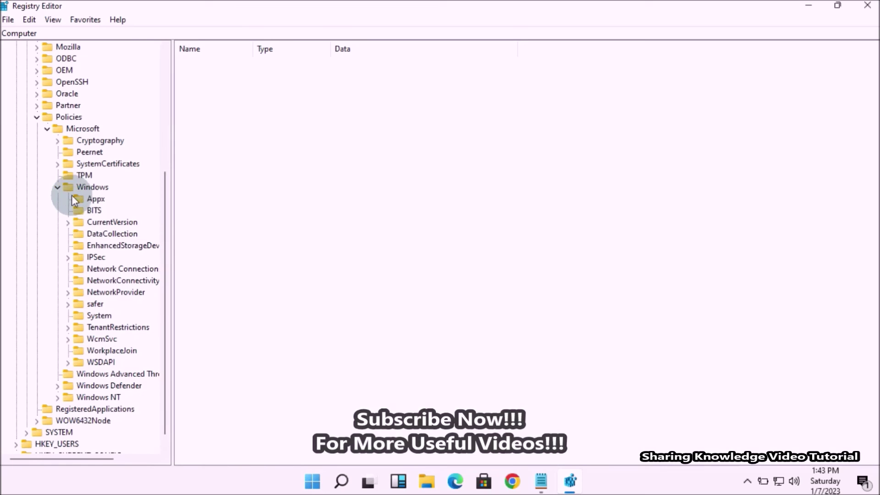
left_click(95, 188)
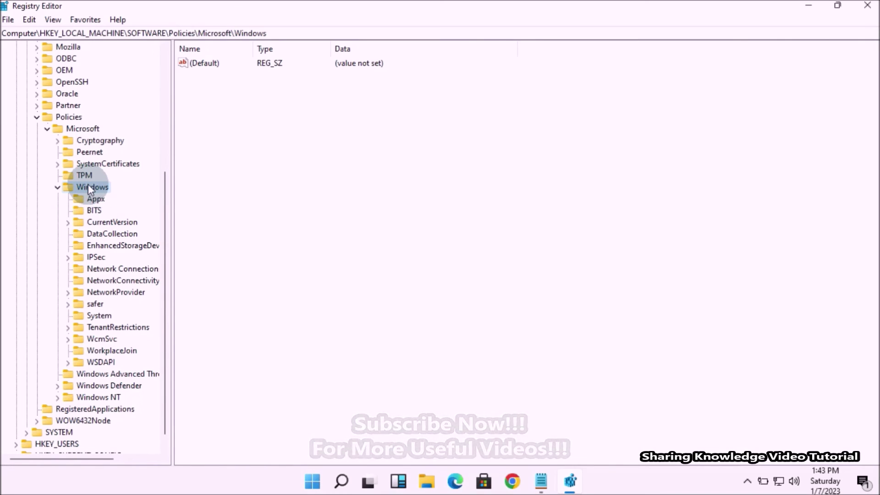
Add a new key named FileHistory under the Policies\Microsoft\Windows key.
right_click(89, 188)
mouse_move(197, 211)
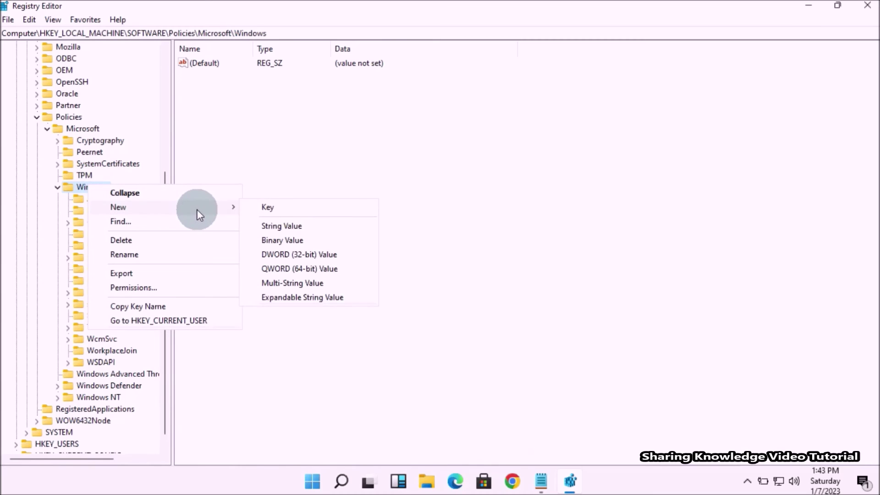
left_click(268, 208)
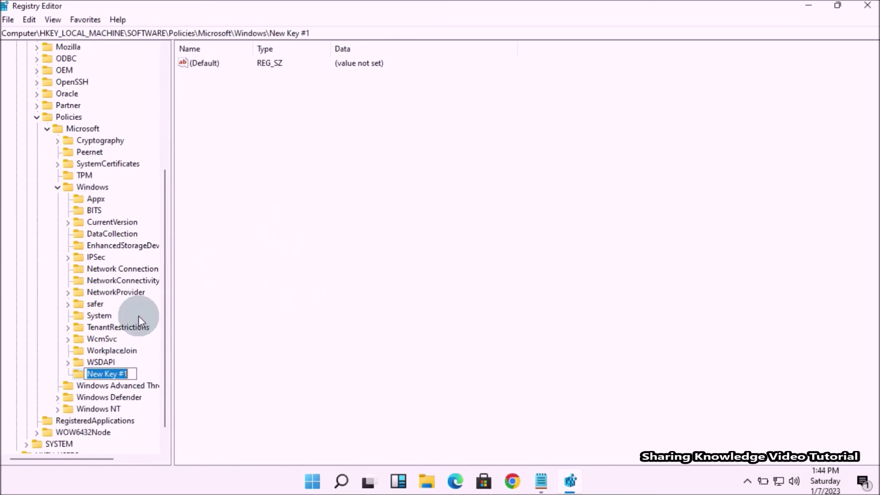
type("FileHistory")
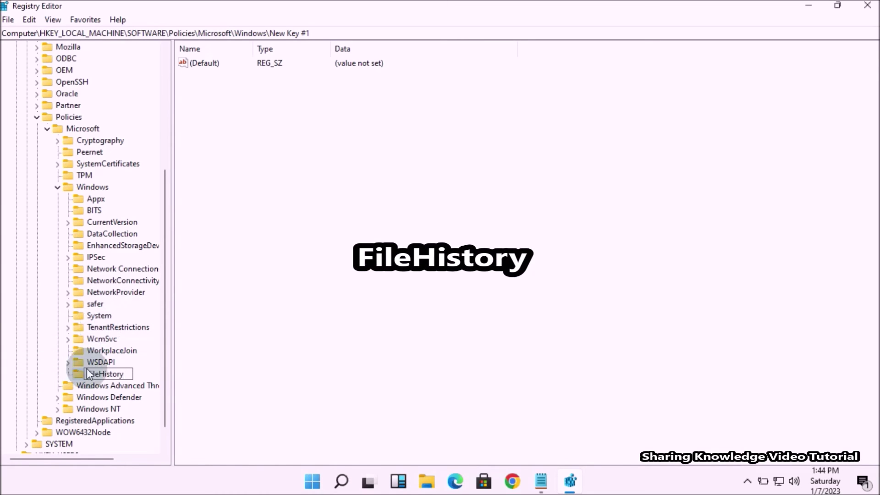
left_click(140, 372)
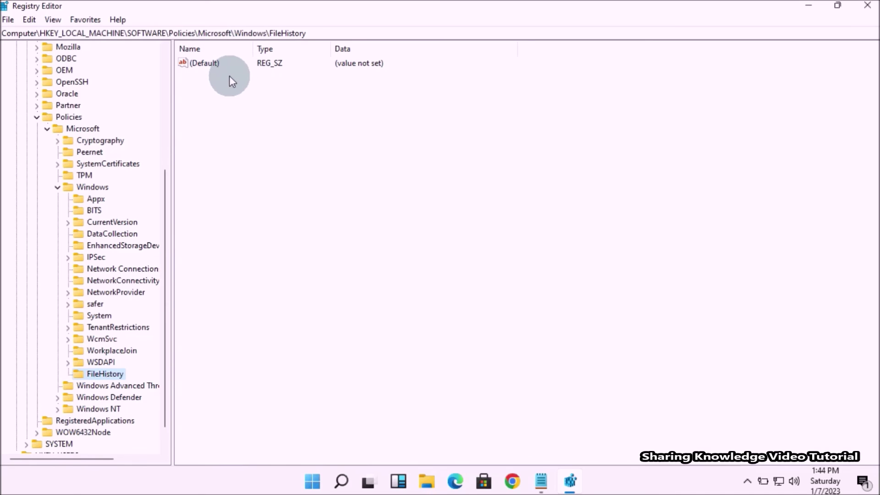
Create a DWORD (32-bit) value named Disabled in FileHistory with data 1.
right_click(279, 129)
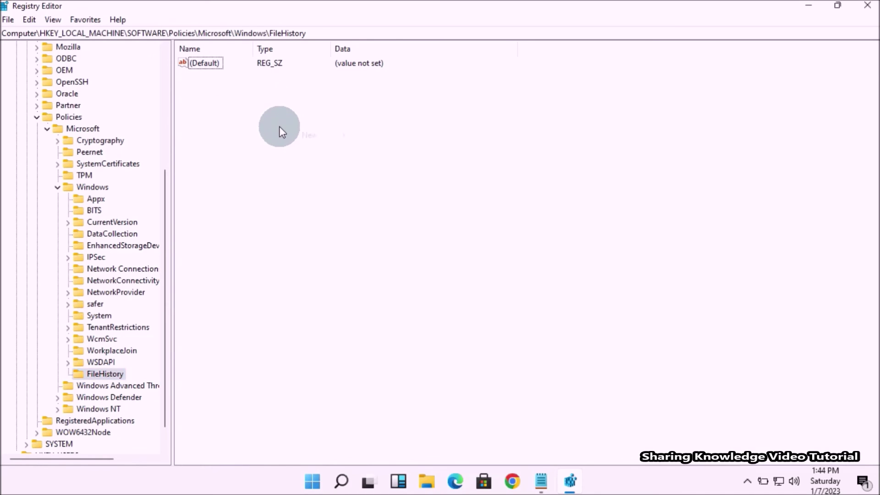
mouse_move(351, 133)
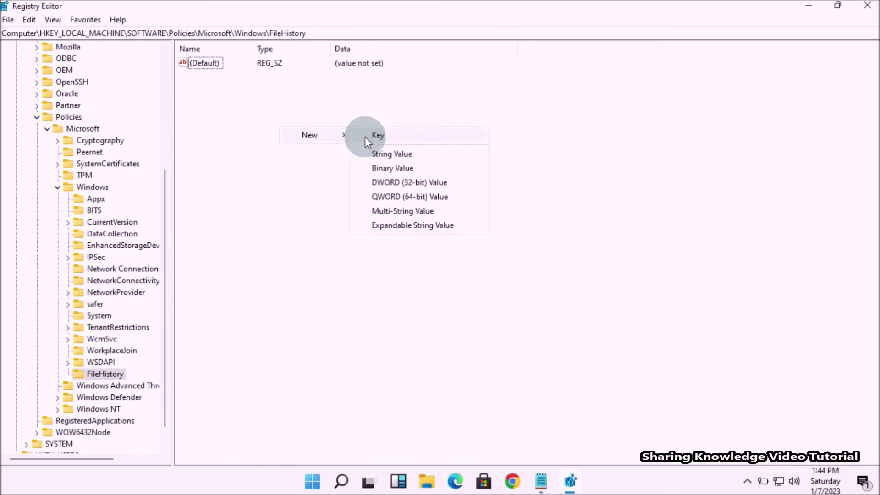
left_click(415, 183)
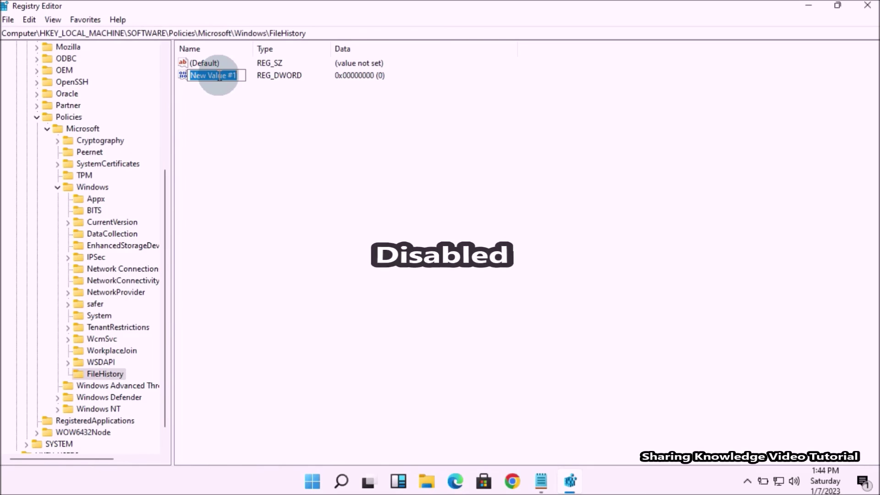
type("Disabled")
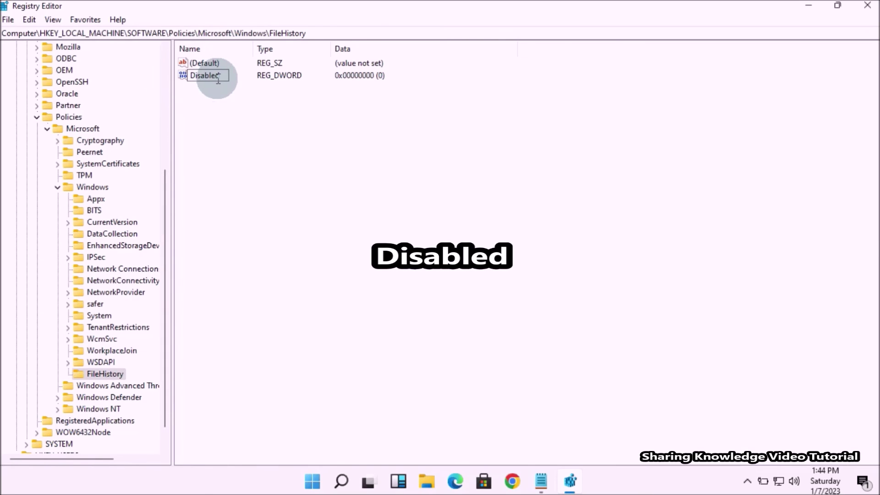
key("Return")
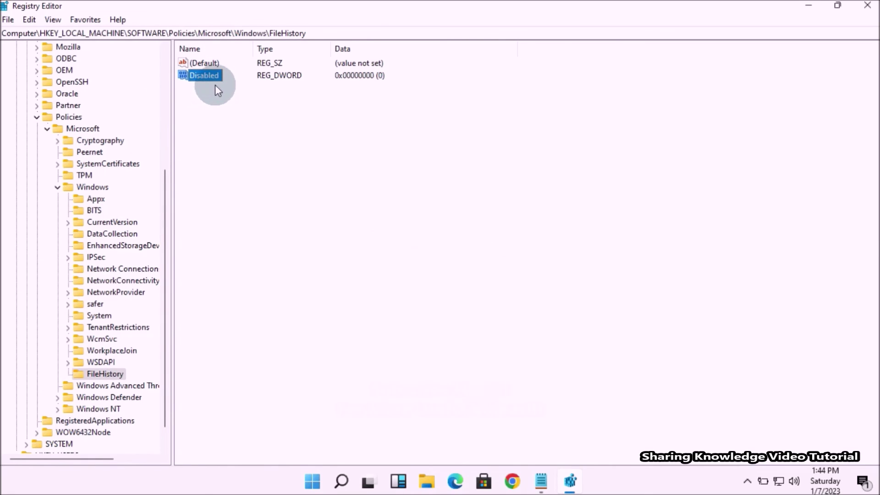
double_click(214, 76)
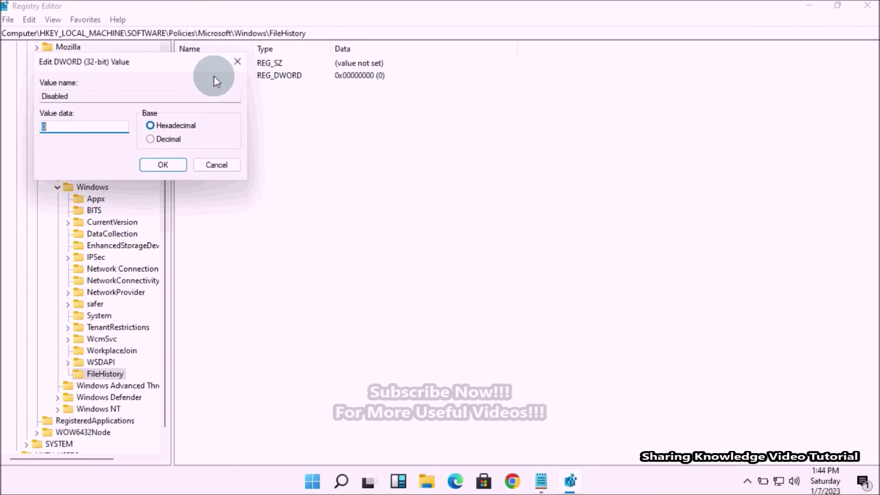
left_click_drag(157, 68, 448, 92)
type("1")
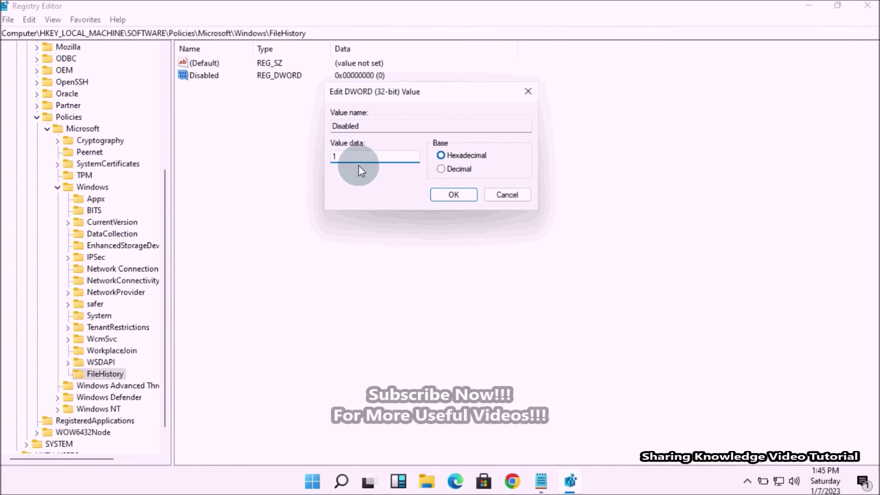
left_click(452, 193)
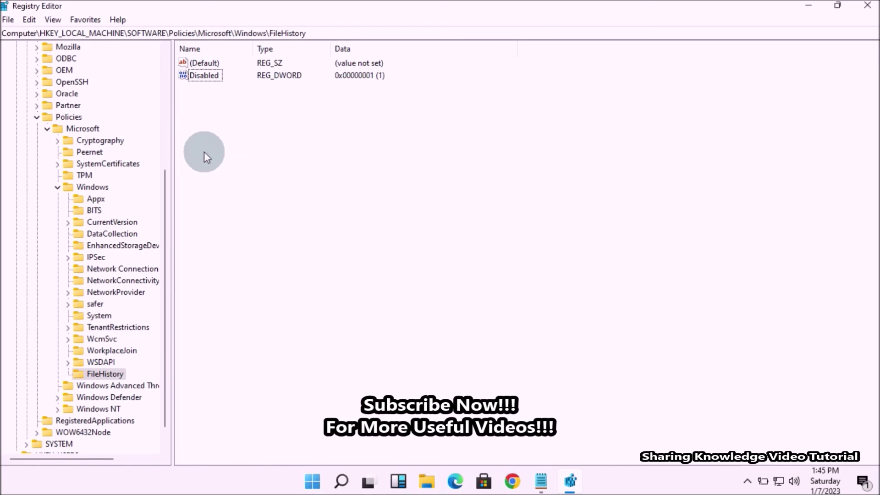
Modify the Disabled value's data from 1 to 0.
right_click(104, 372)
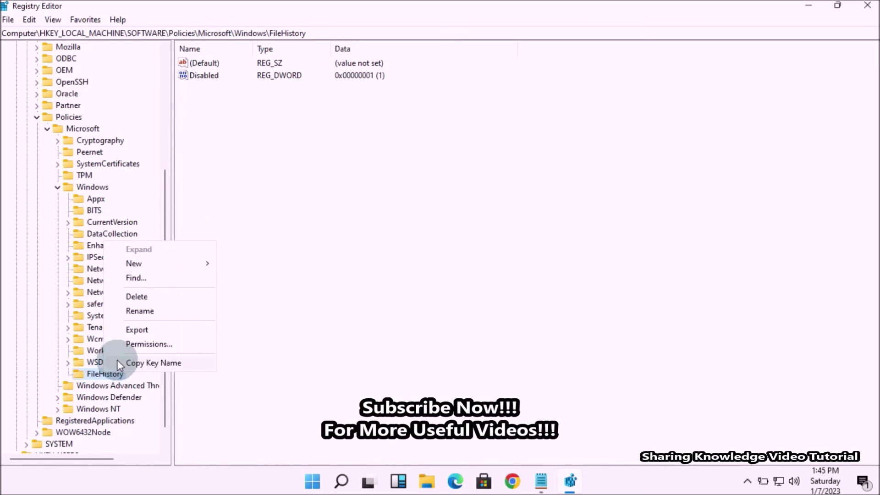
left_click(296, 216)
right_click(216, 76)
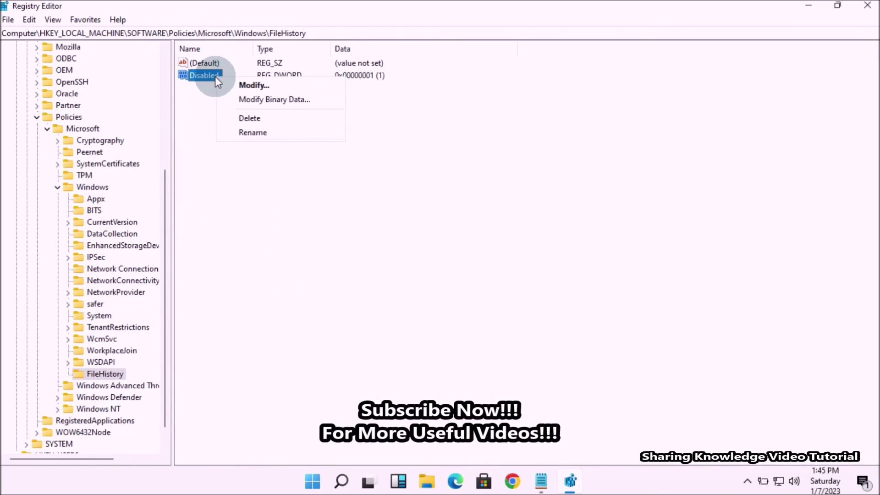
left_click(210, 94)
double_click(204, 75)
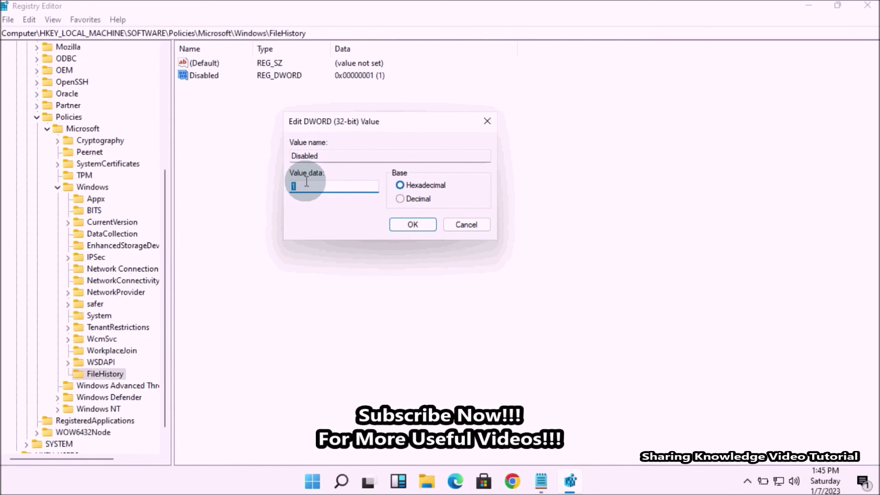
type("0")
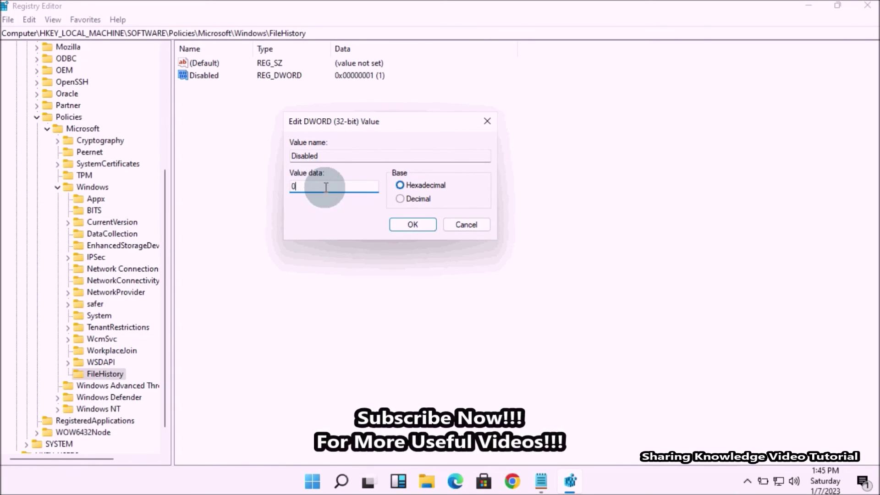
left_click(414, 224)
Collapse the Windows, Microsoft and Policies keys back up to SOFTWARE.
left_click(238, 99)
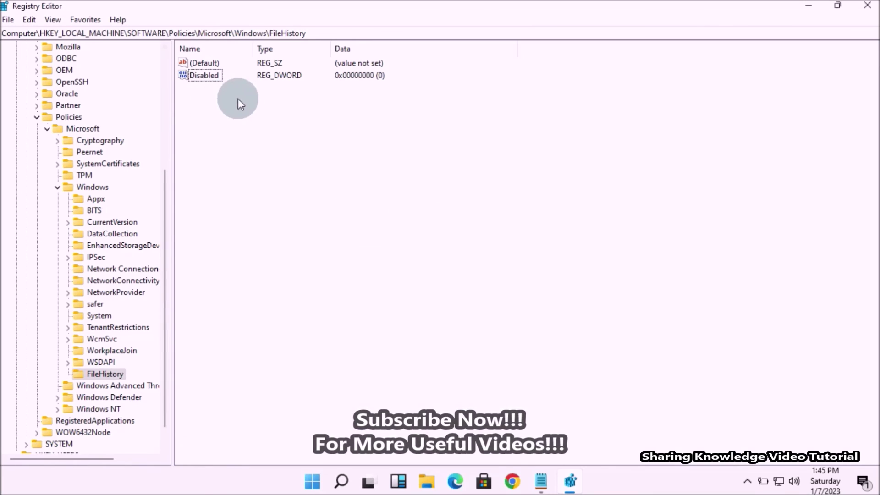
left_click(57, 187)
left_click(46, 291)
left_click(37, 303)
Collapse SOFTWARE and HKEY_LOCAL_MACHINE fully, then close Registry Editor.
left_click(26, 140)
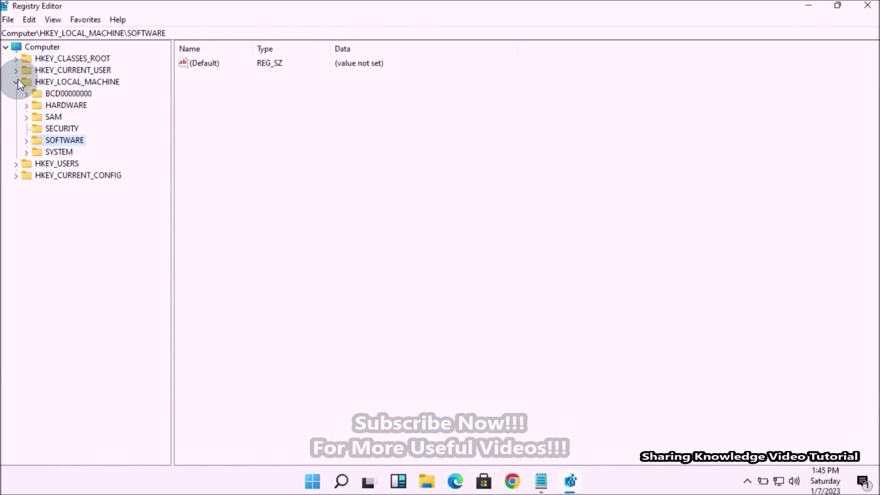
left_click(16, 82)
left_click(5, 46)
left_click(867, 5)
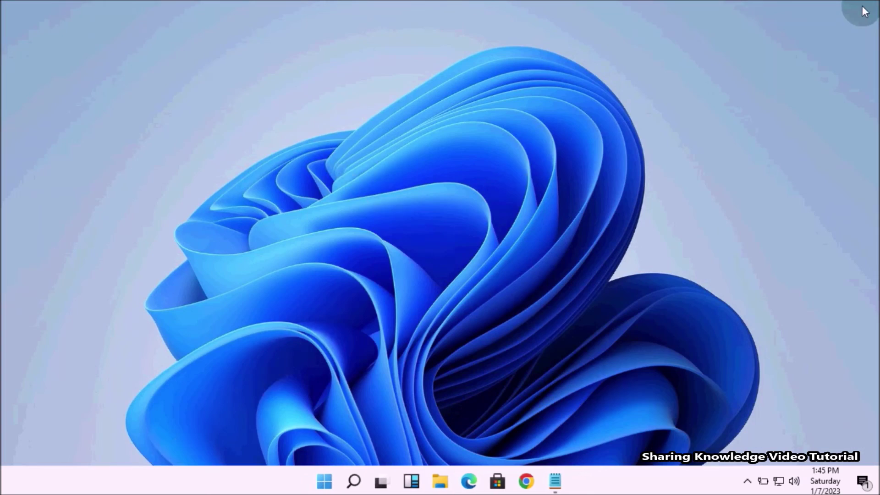